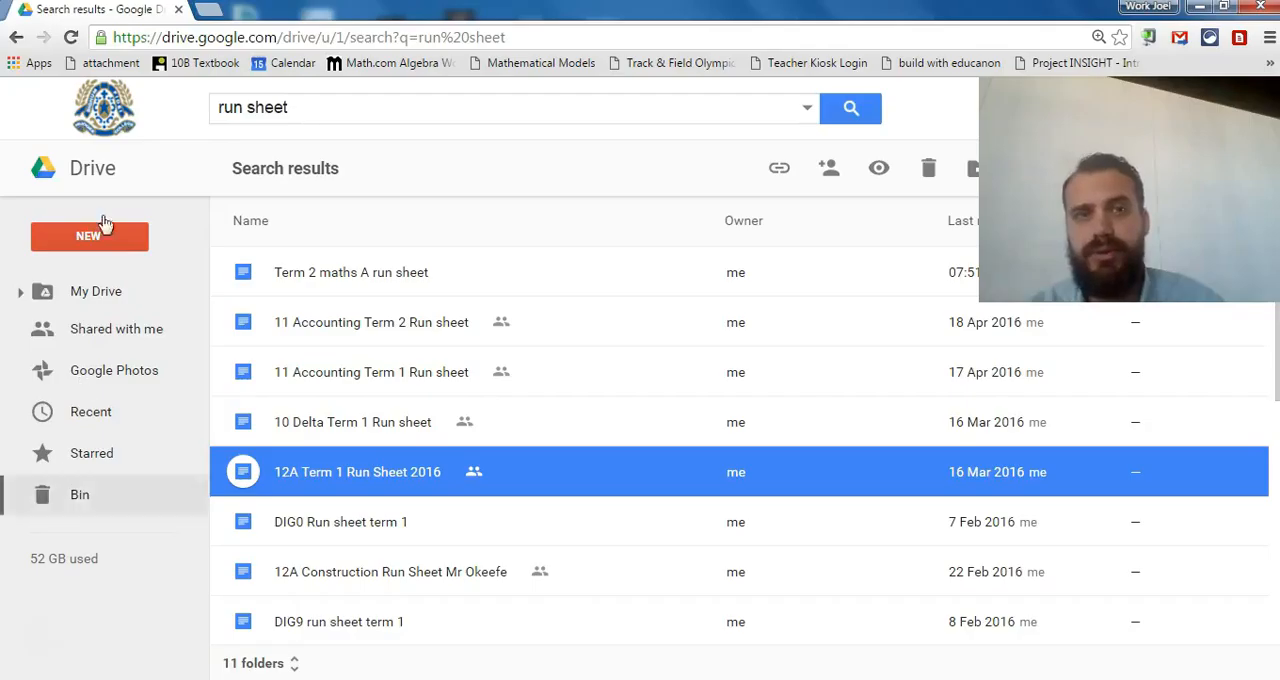
Search the web for "google classroom" and go to the Classroom courses page.
{"action": "left_click", "coordinate": [285, 40]}
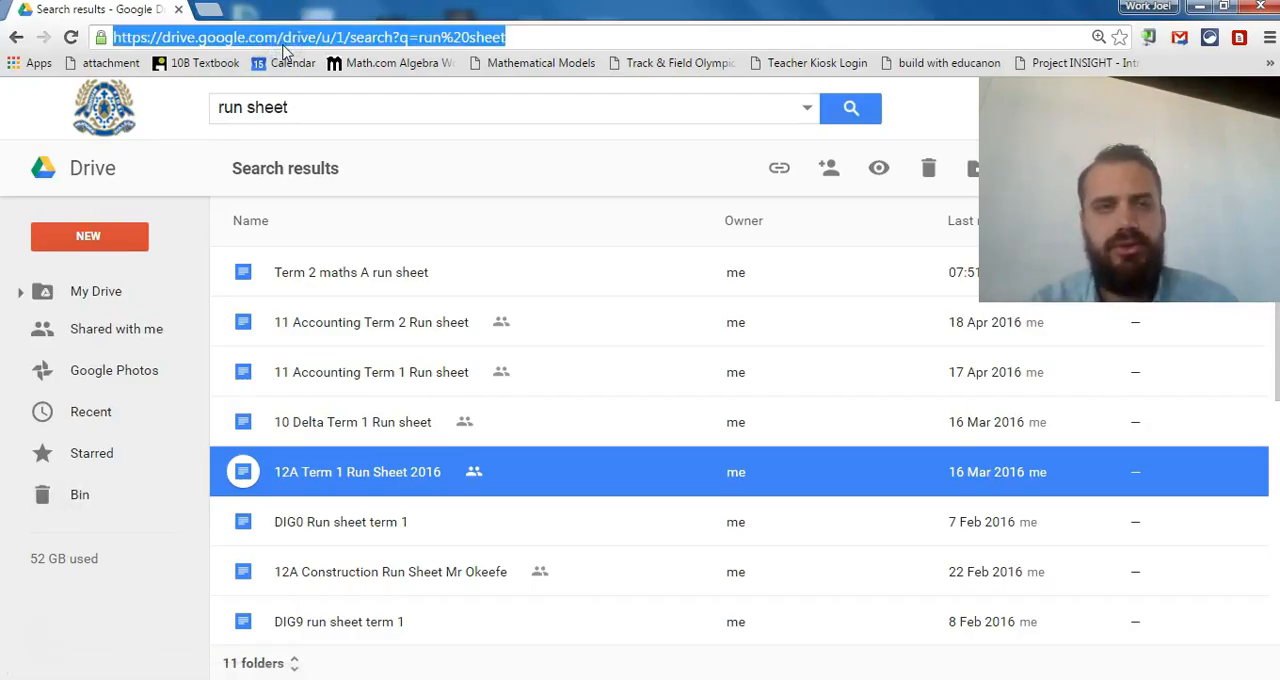
{"action": "type", "text": "google classroom"}
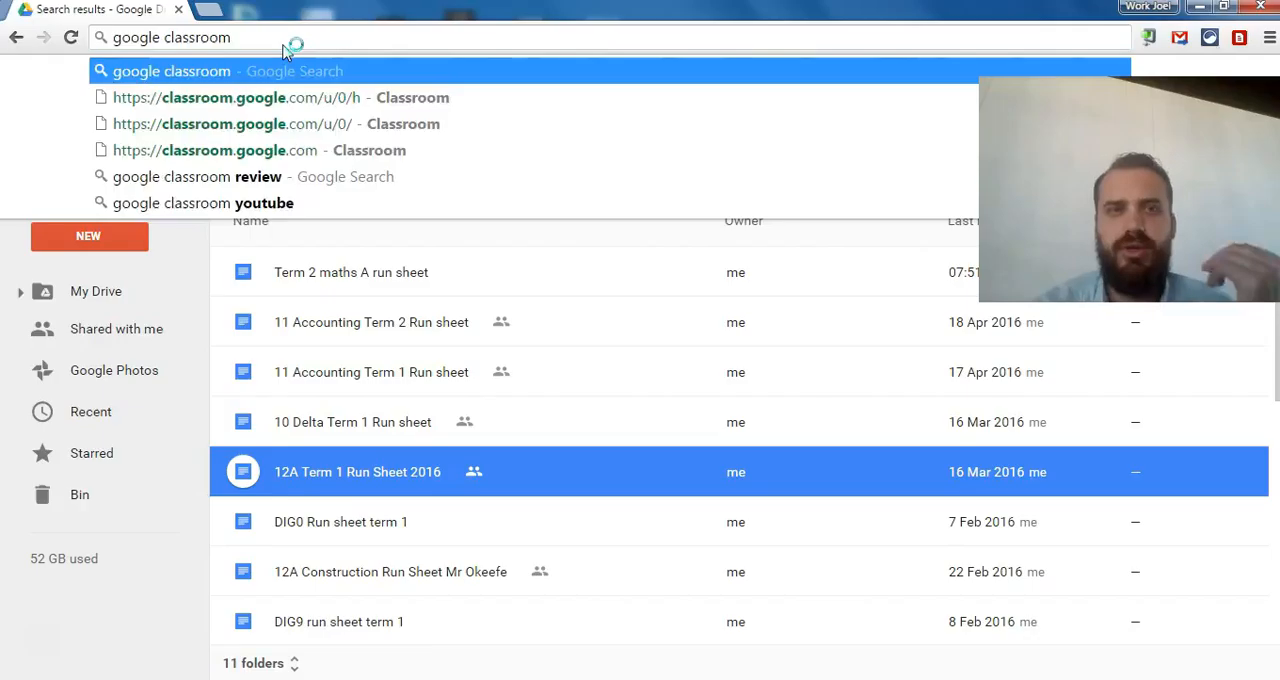
{"action": "key", "text": "Return"}
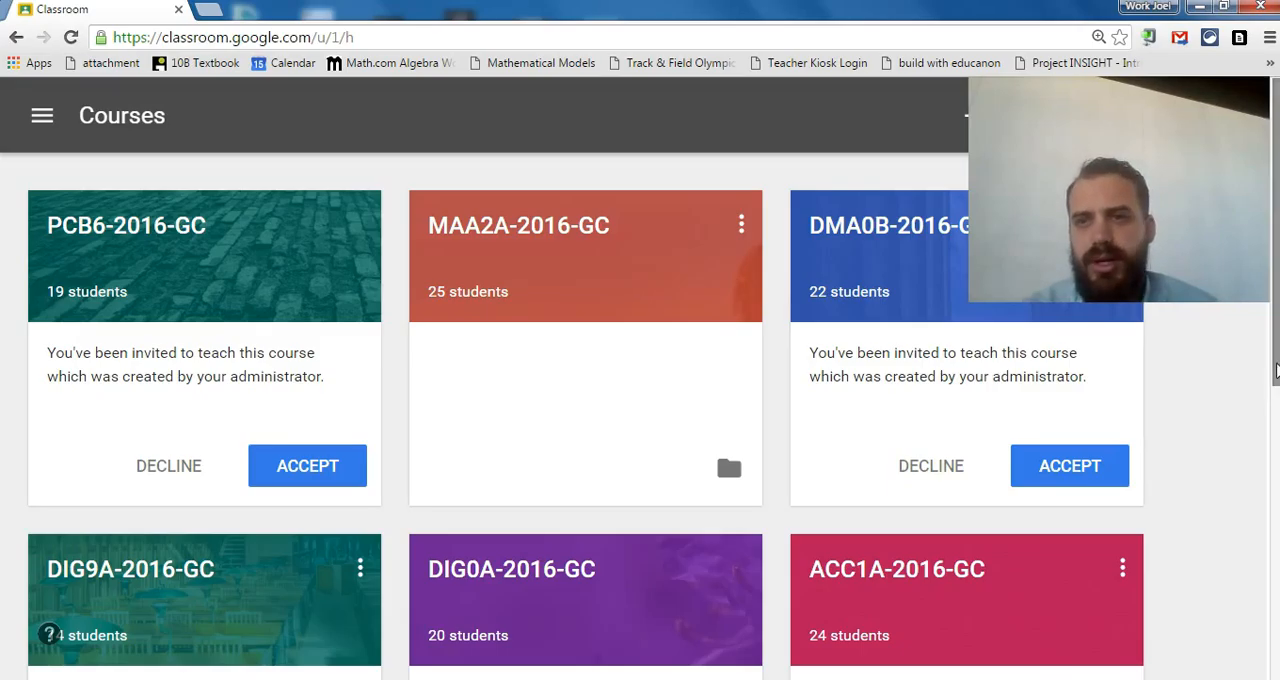
Accept the invitation to teach the DIG0A-2016-GC course and reveal it to its students.
{"action": "left_click_drag", "start_coordinate": [1275, 372], "coordinate": [1275, 466]}
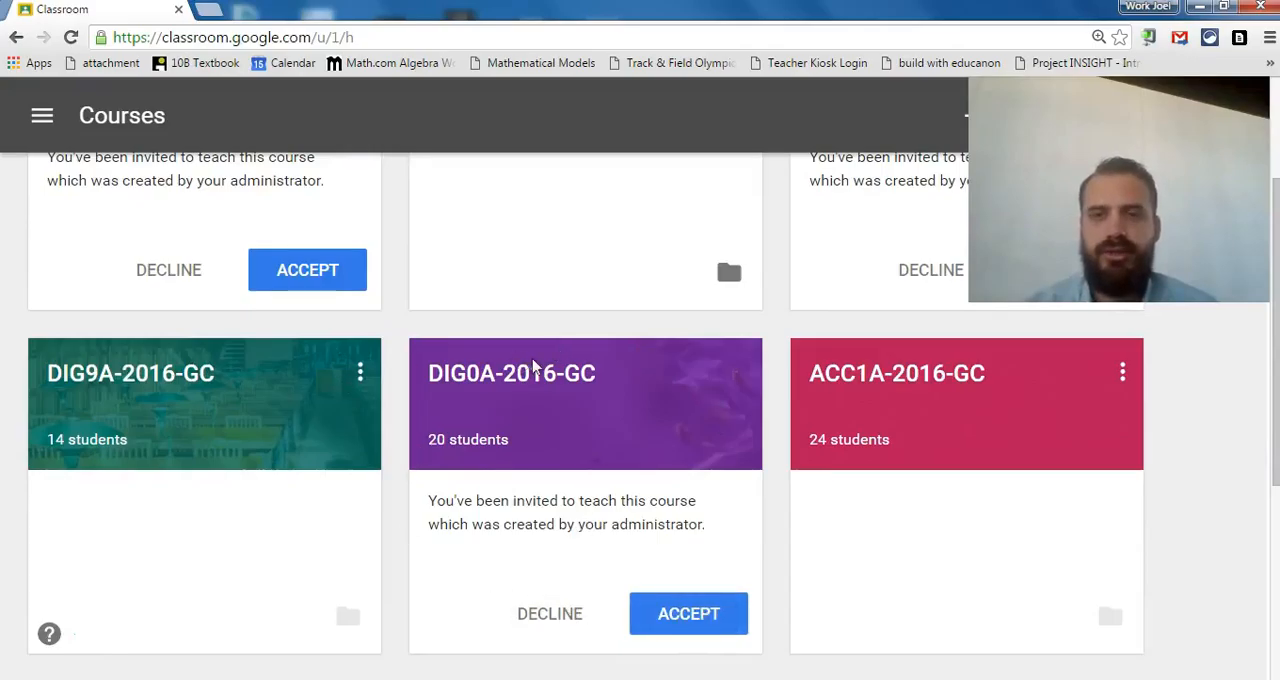
{"action": "left_click", "coordinate": [686, 614]}
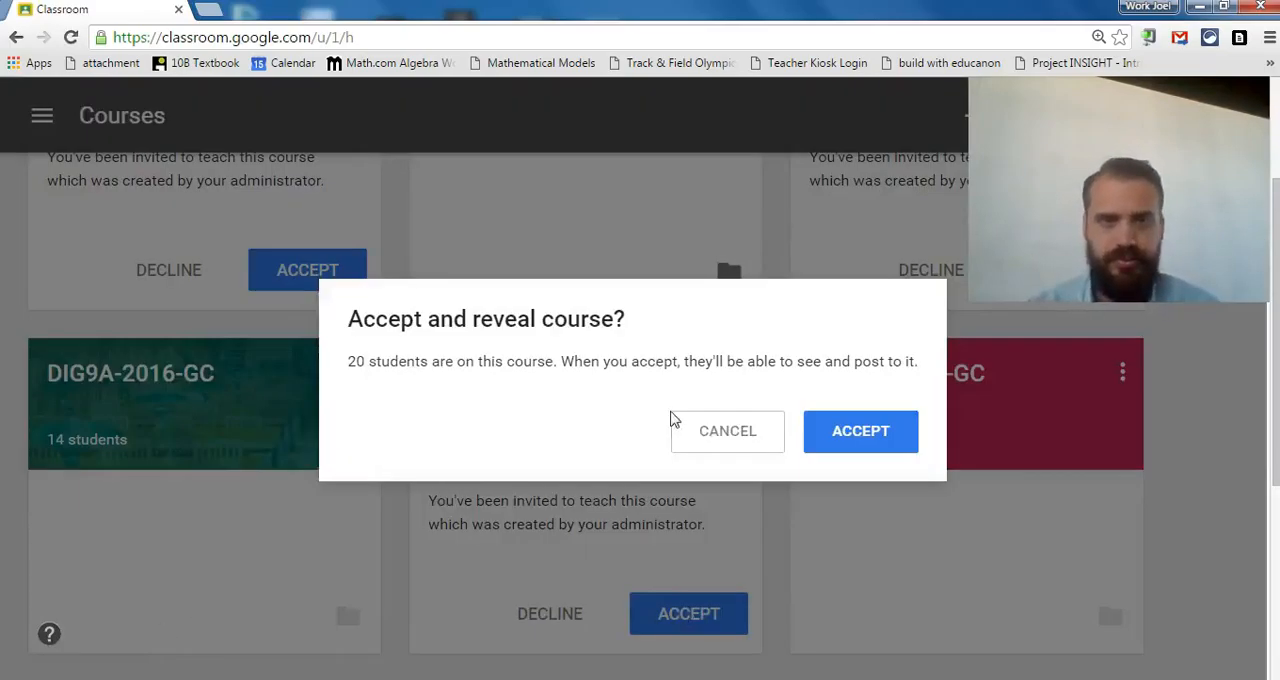
{"action": "left_click", "coordinate": [838, 430]}
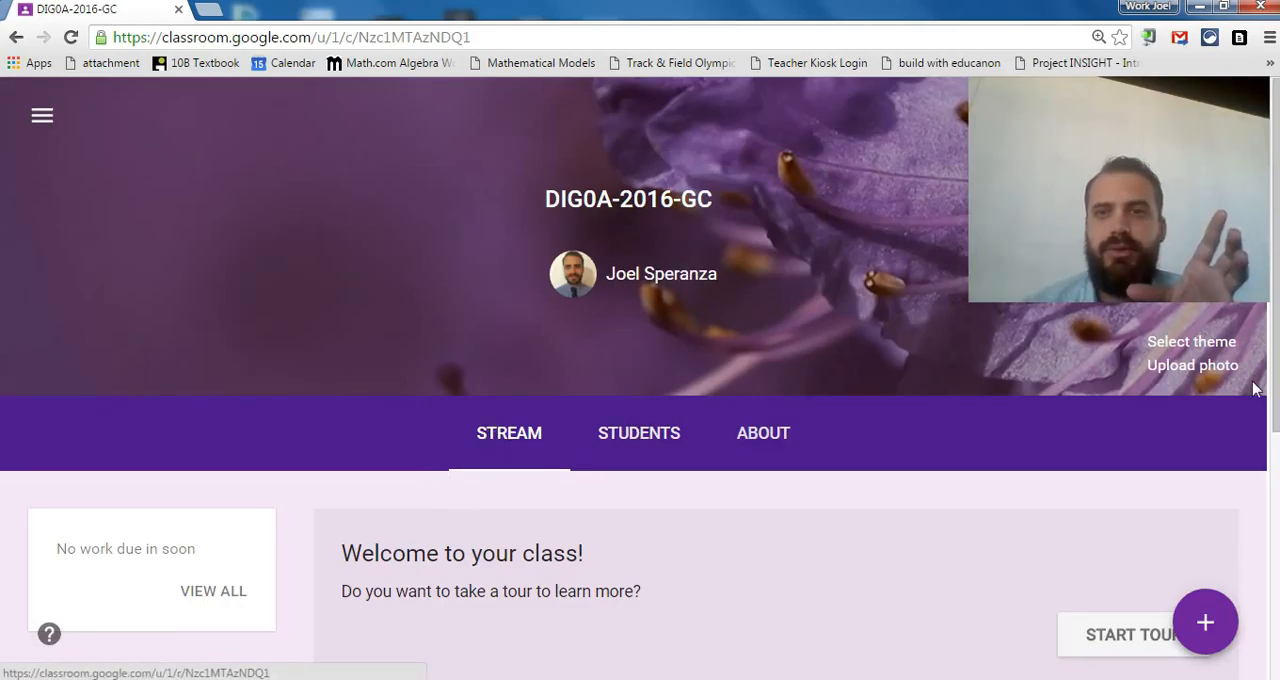
Look over the DIG0A-2016-GC class stream, including the work due, deleted items and class code sections.
{"action": "scroll", "coordinate": [1268, 390], "scroll_direction": "down", "scroll_amount": 4}
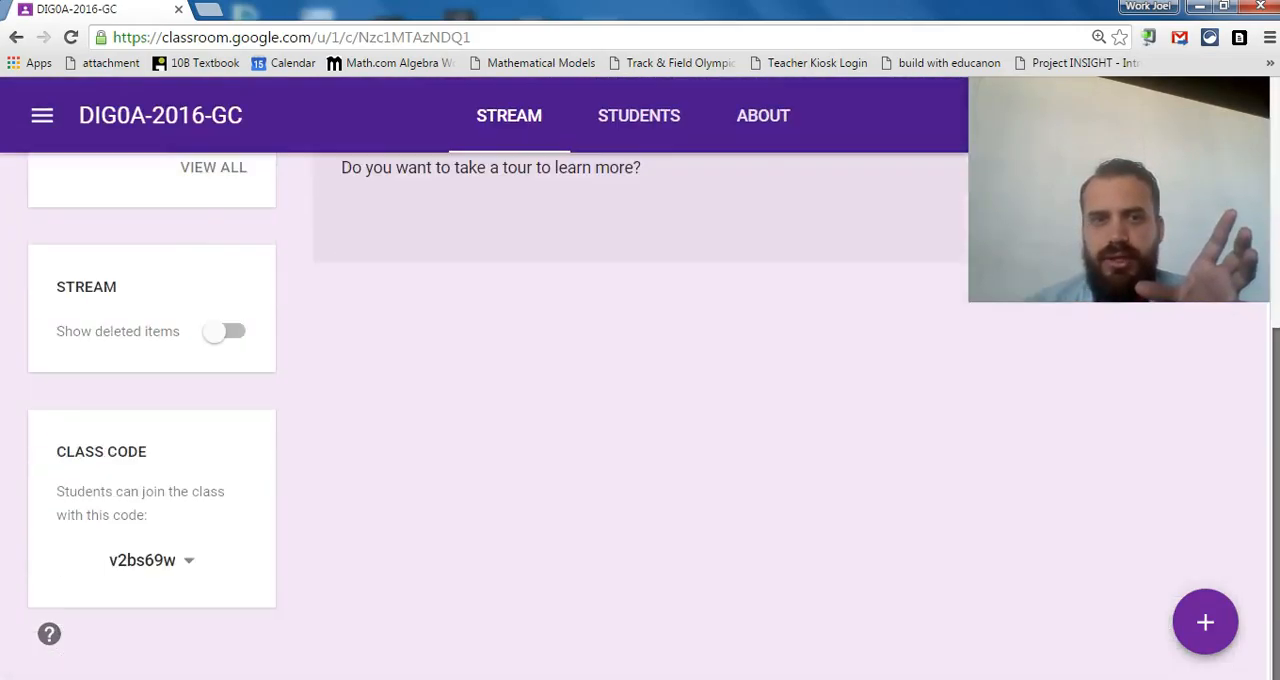
{"action": "scroll", "coordinate": [1262, 378], "scroll_direction": "up", "scroll_amount": 4}
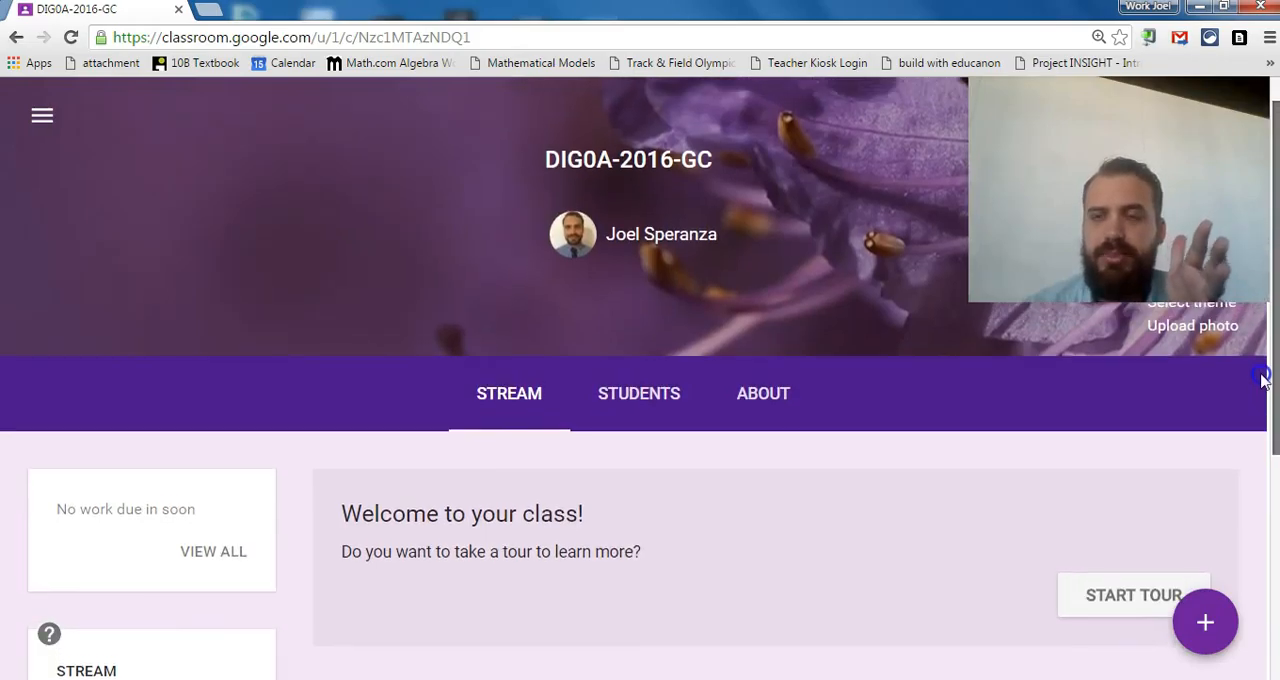
{"action": "scroll", "coordinate": [1262, 370], "scroll_direction": "up", "scroll_amount": 1}
{"action": "scroll", "coordinate": [1262, 362], "scroll_direction": "down", "scroll_amount": 2}
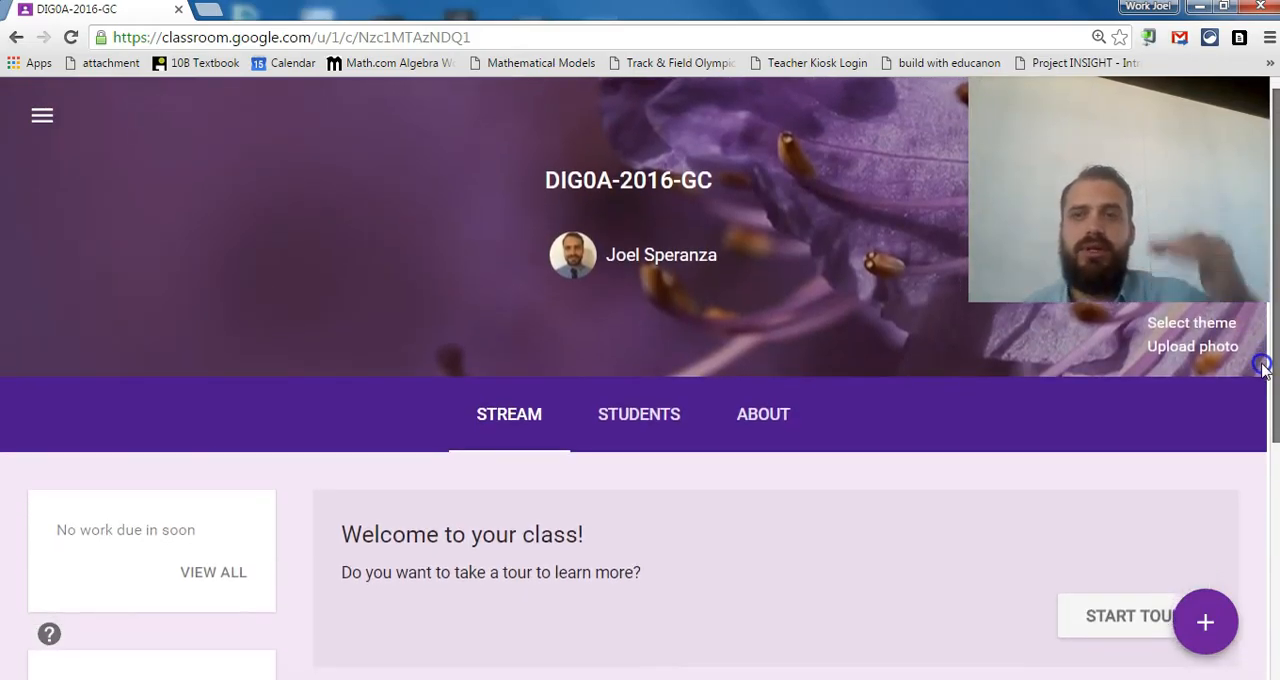
{"action": "scroll", "coordinate": [1264, 400], "scroll_direction": "up", "scroll_amount": 1}
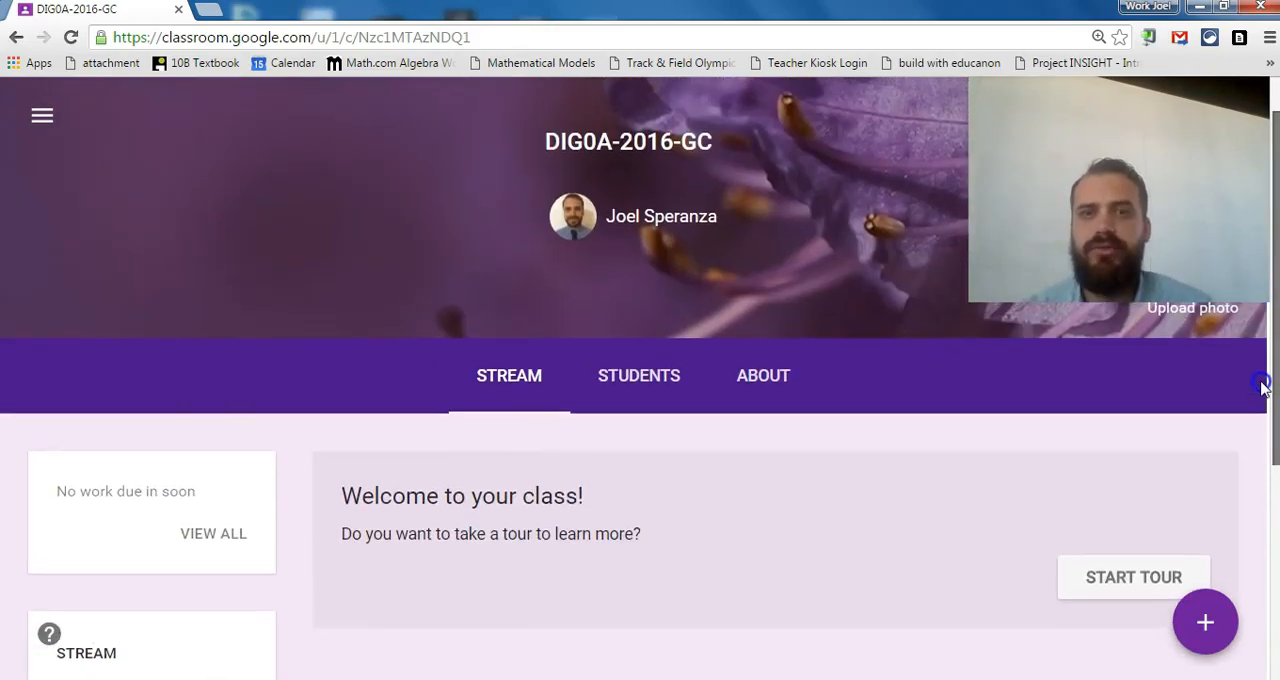
{"action": "scroll", "coordinate": [1262, 390], "scroll_direction": "down", "scroll_amount": 1}
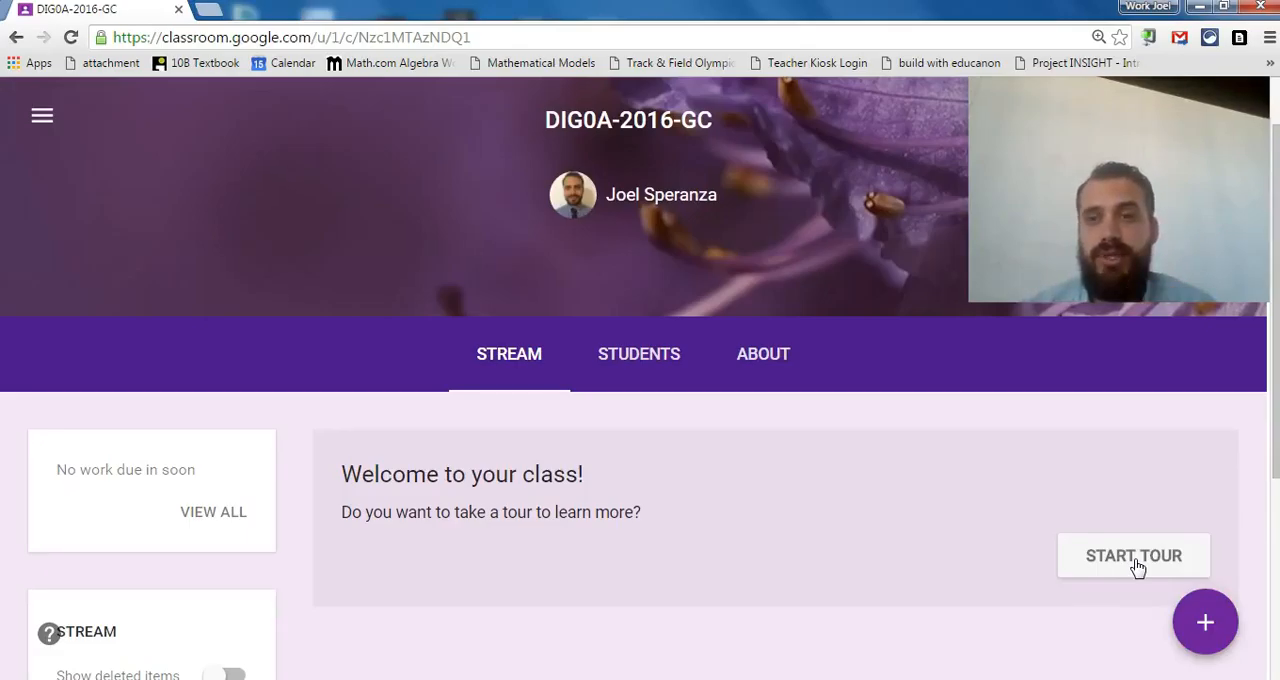
Examine the class's student list and the options for who can post and comment.
{"action": "left_click", "coordinate": [651, 360]}
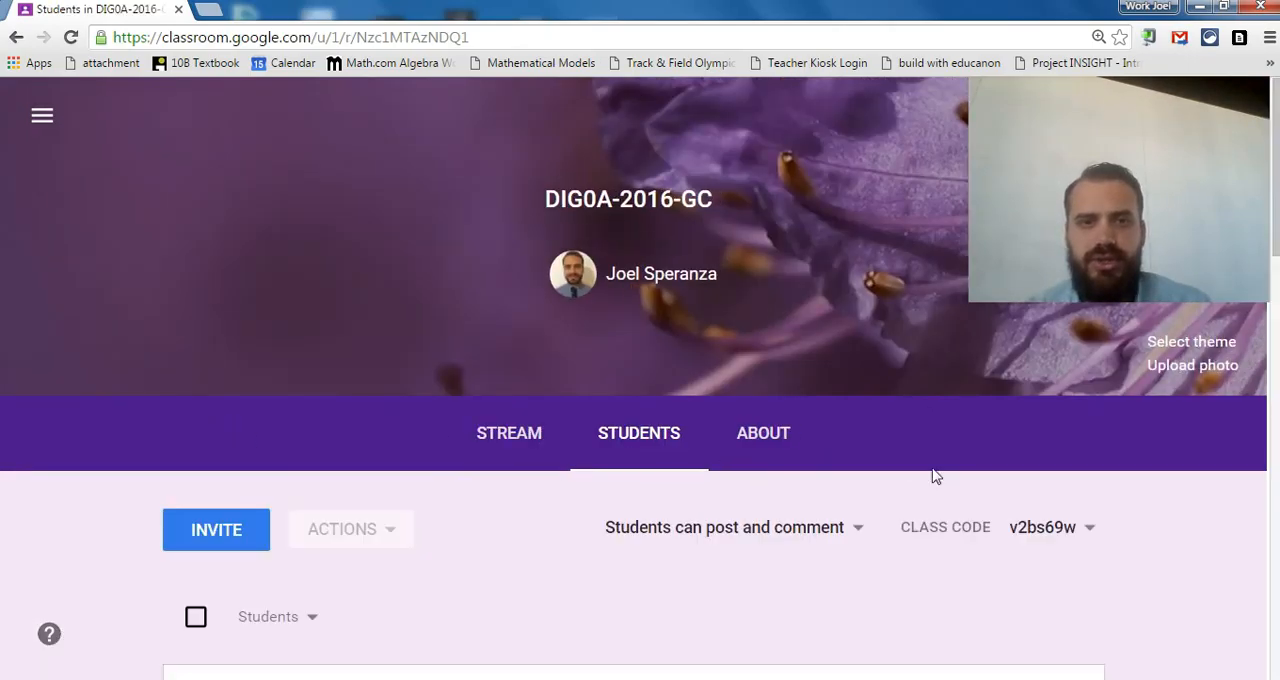
{"action": "scroll", "coordinate": [1275, 245], "scroll_direction": "down", "scroll_amount": 3}
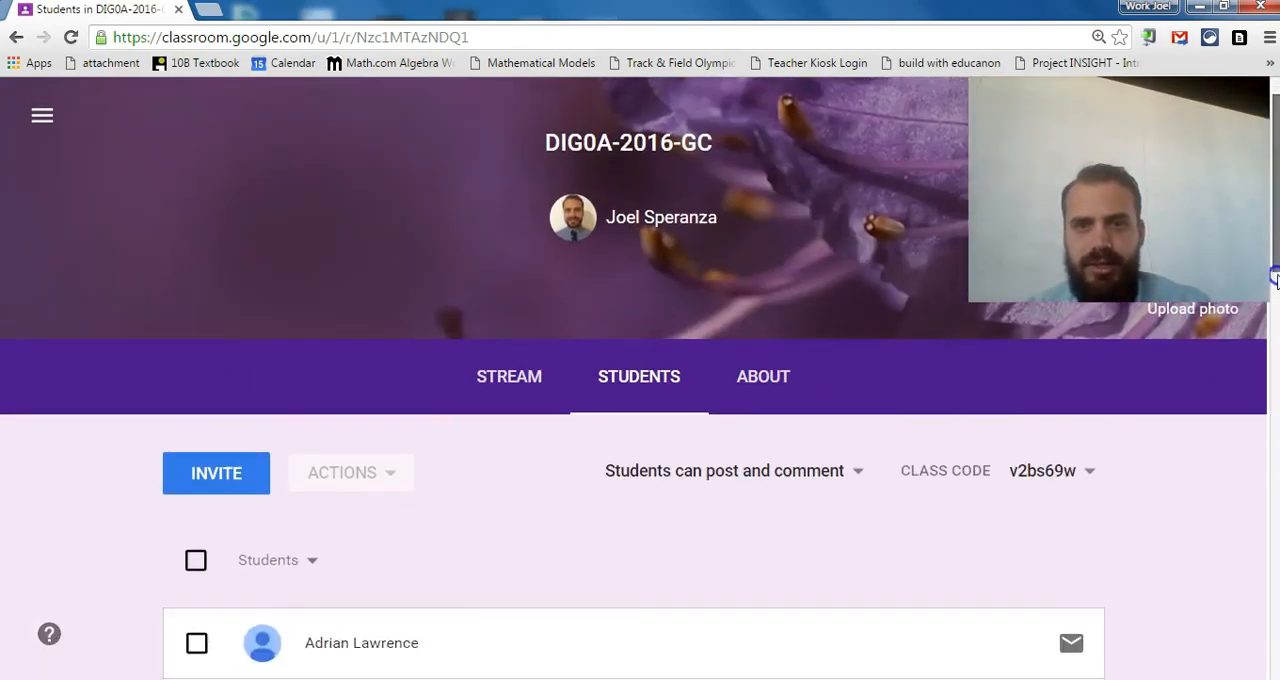
{"action": "scroll", "coordinate": [663, 383], "scroll_direction": "up", "scroll_amount": 1}
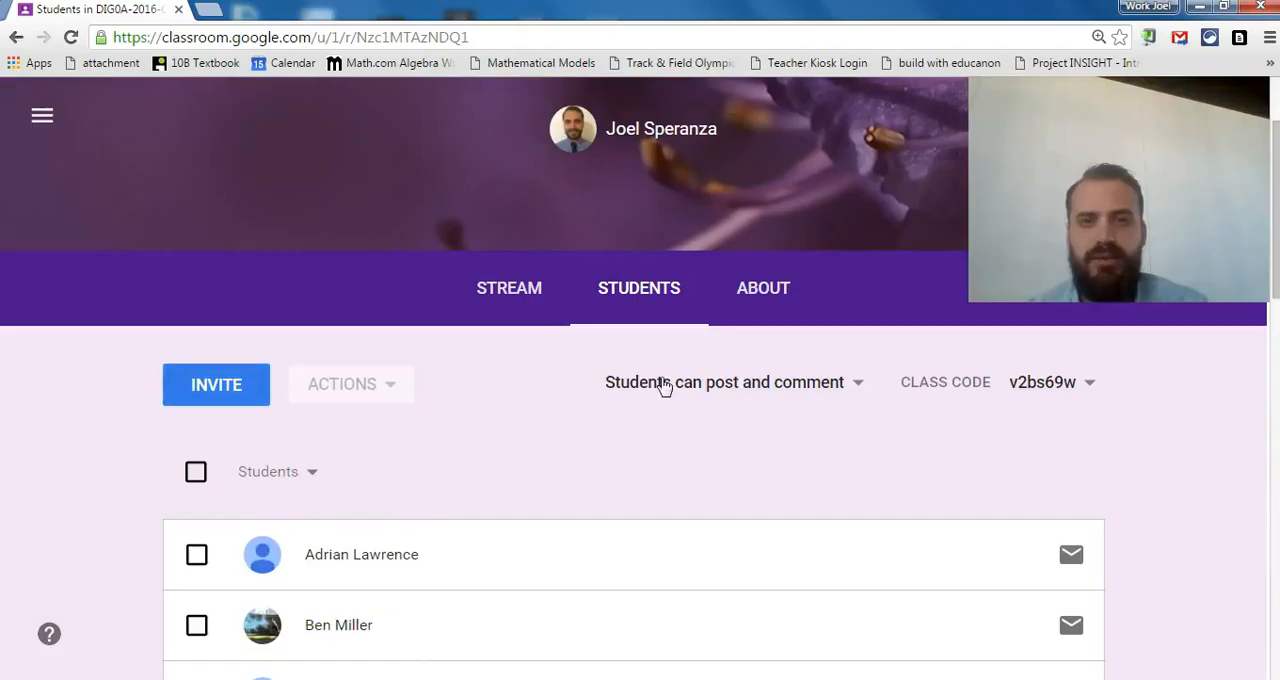
{"action": "left_click", "coordinate": [763, 388]}
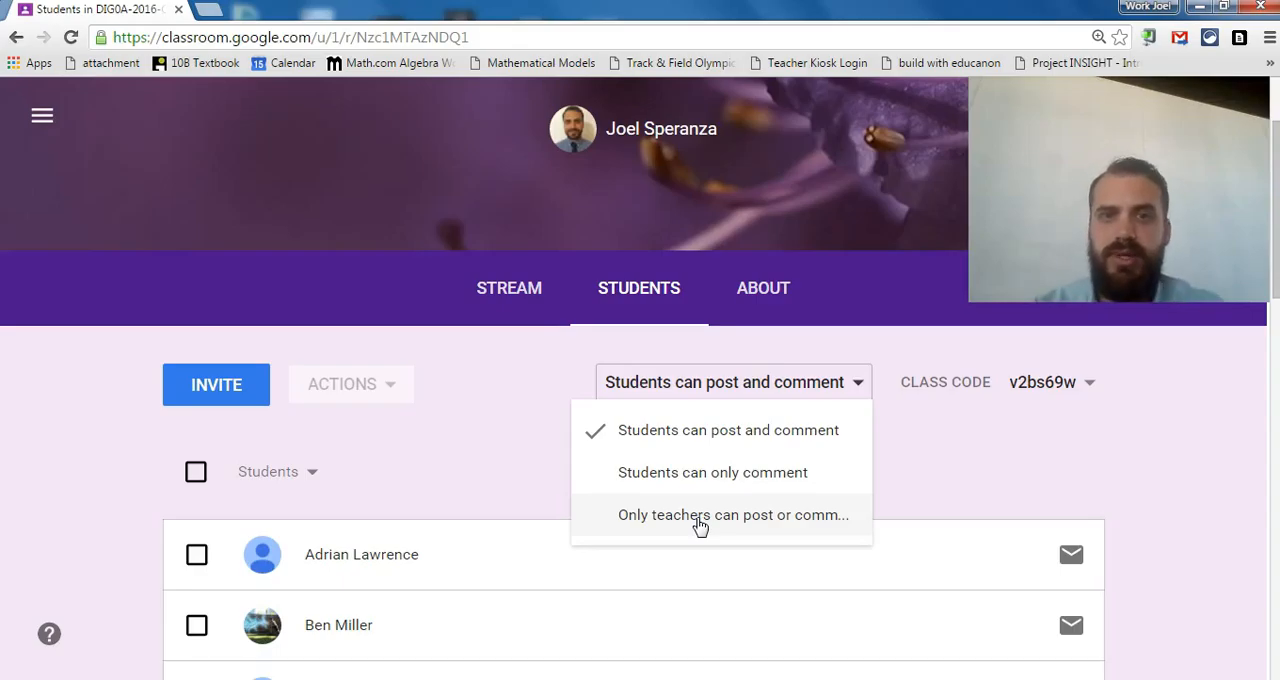
Examine the class's About page with its optional title, description and room fields.
{"action": "left_click", "coordinate": [757, 310]}
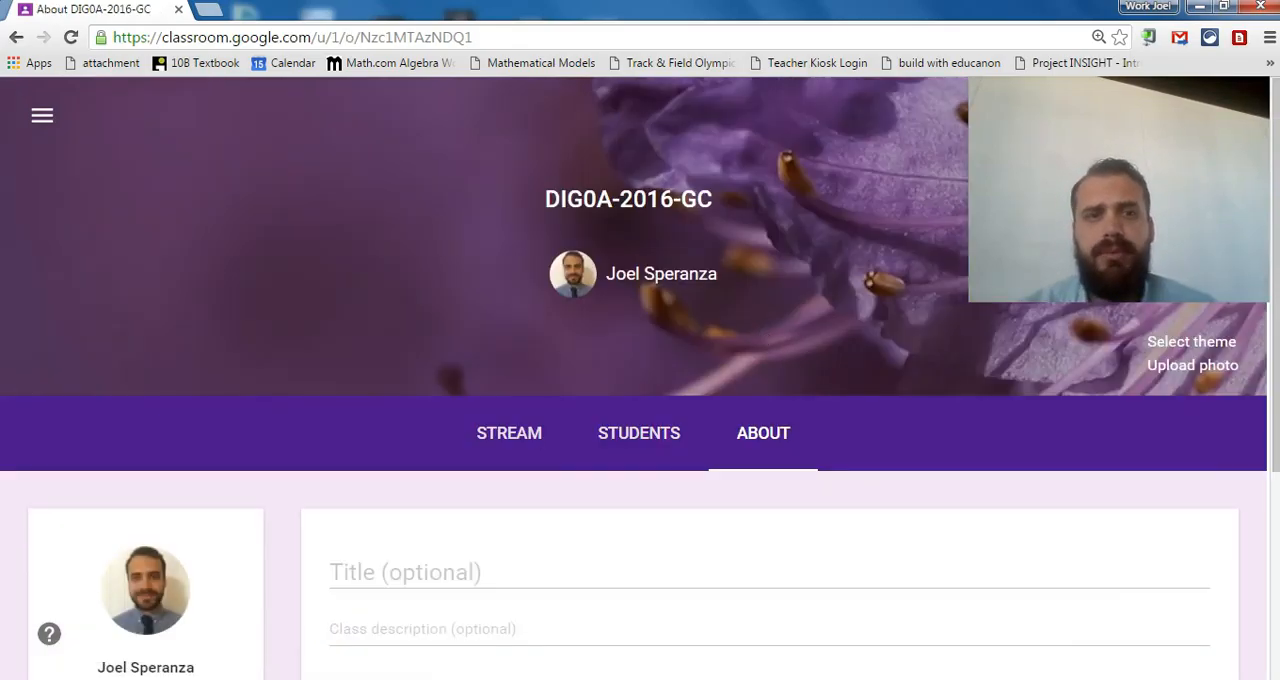
{"action": "scroll", "coordinate": [1270, 333], "scroll_direction": "down", "scroll_amount": 2}
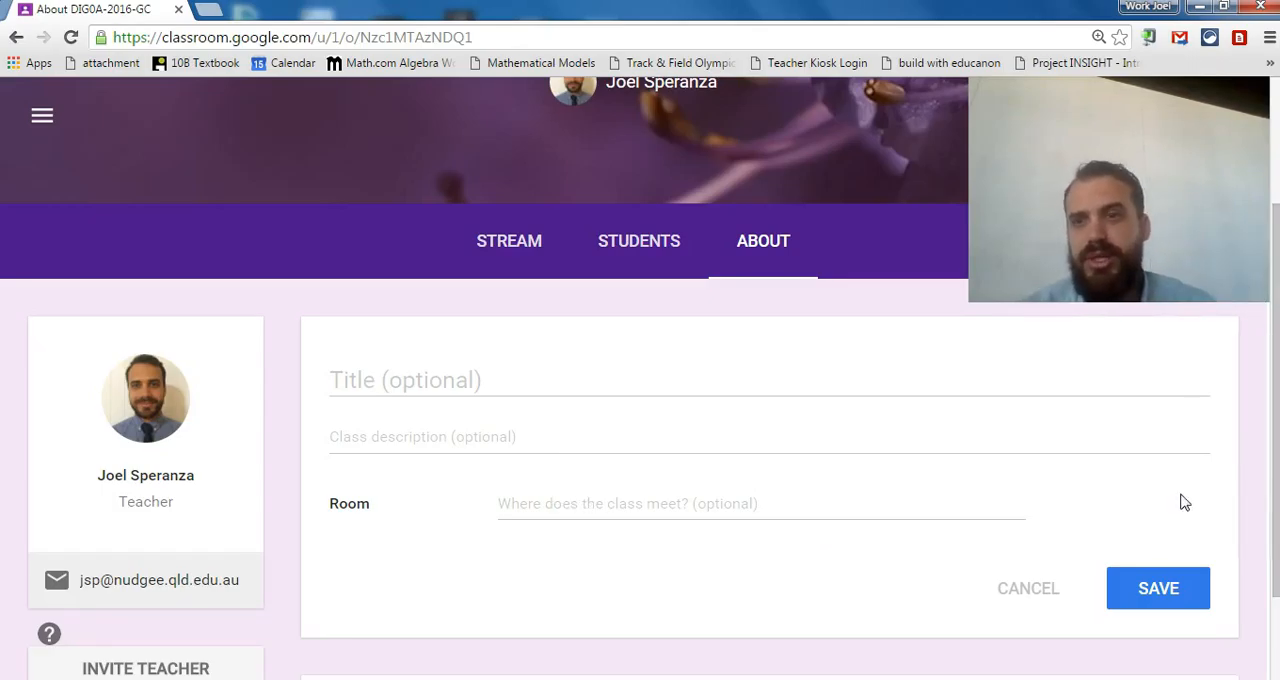
{"action": "scroll", "coordinate": [1268, 446], "scroll_direction": "up", "scroll_amount": 2}
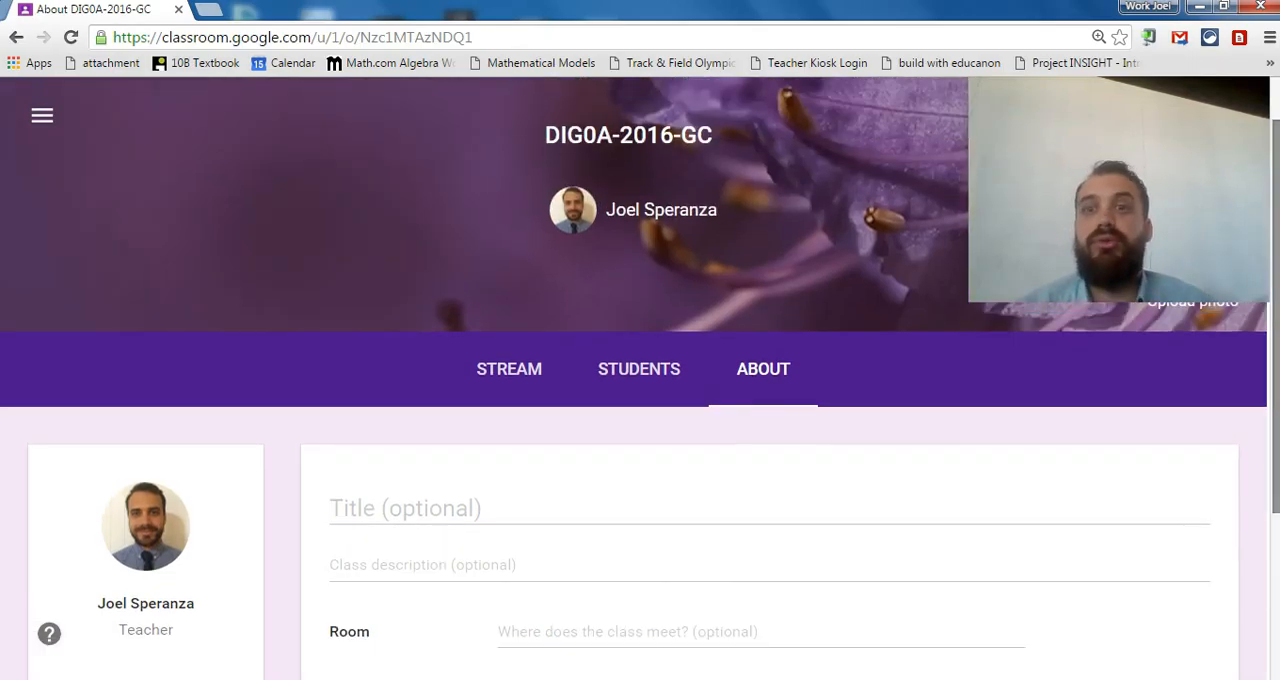
Post an announcement to the DIG0A-2016-GC class stream reading "Welcome to my google classroom DIG0A".
{"action": "left_click", "coordinate": [514, 371]}
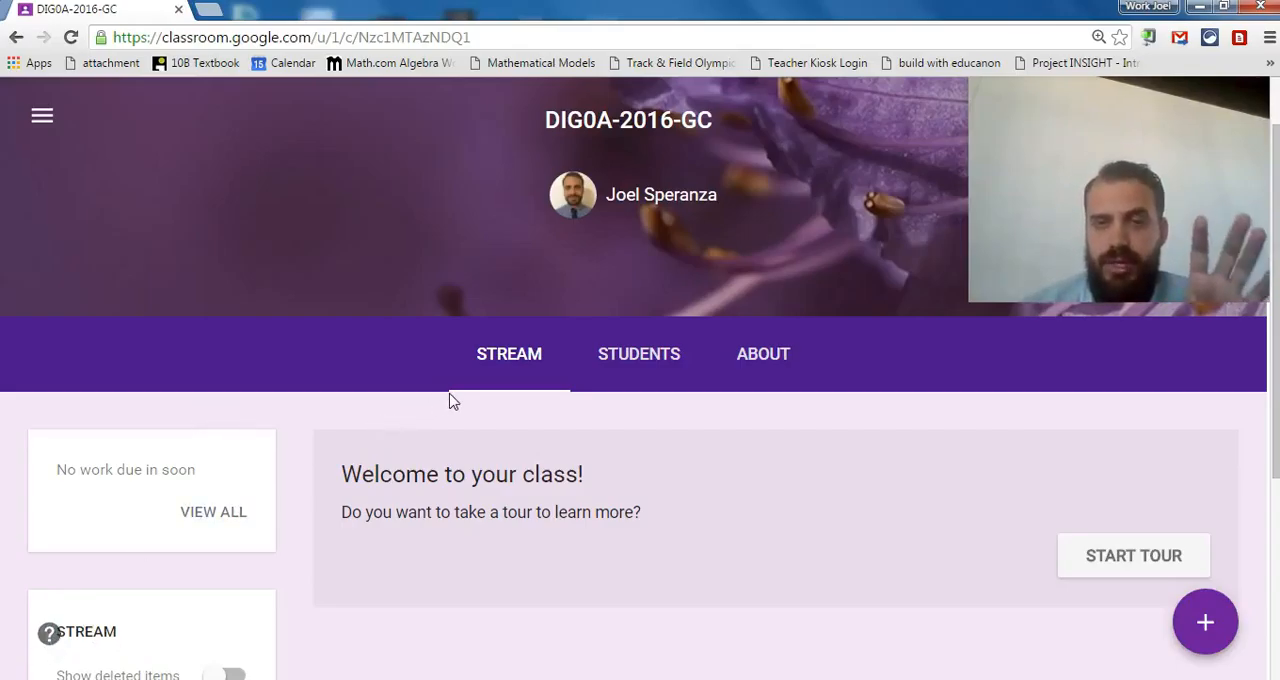
{"action": "left_click", "coordinate": [1190, 645]}
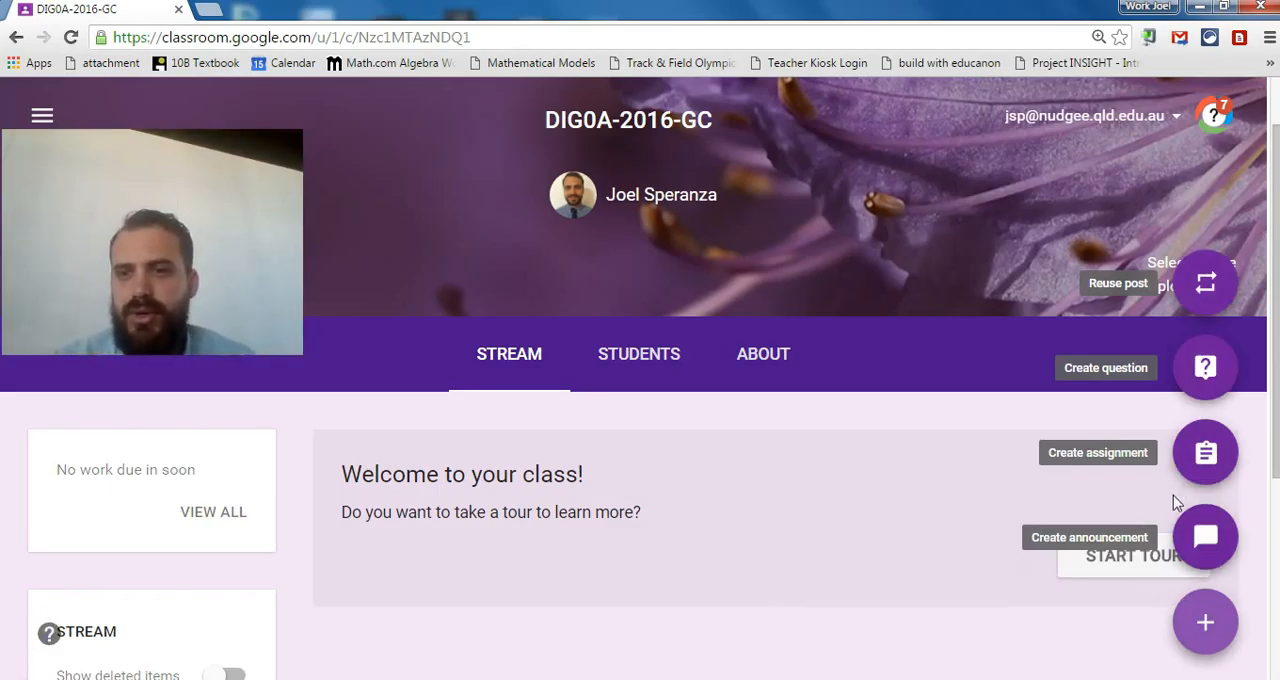
{"action": "left_click", "coordinate": [1193, 546]}
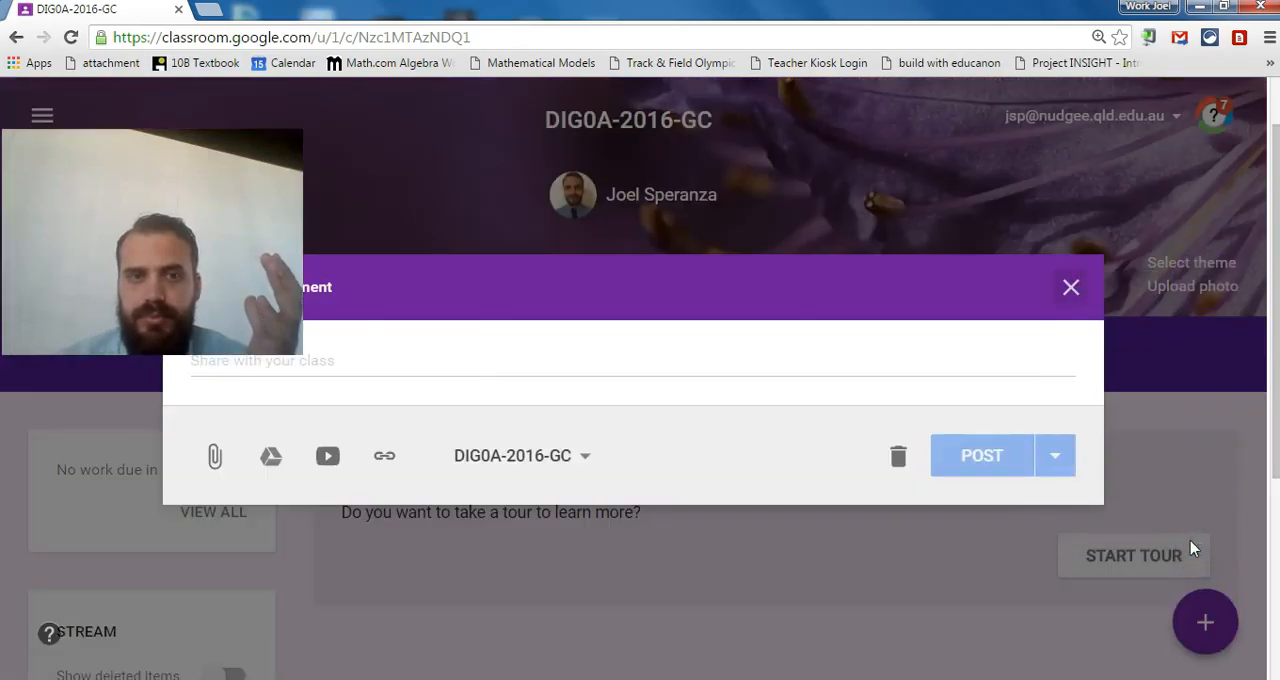
{"action": "left_click", "coordinate": [483, 362]}
{"action": "type", "text": "Welcome to my google classroom DIG0S"}
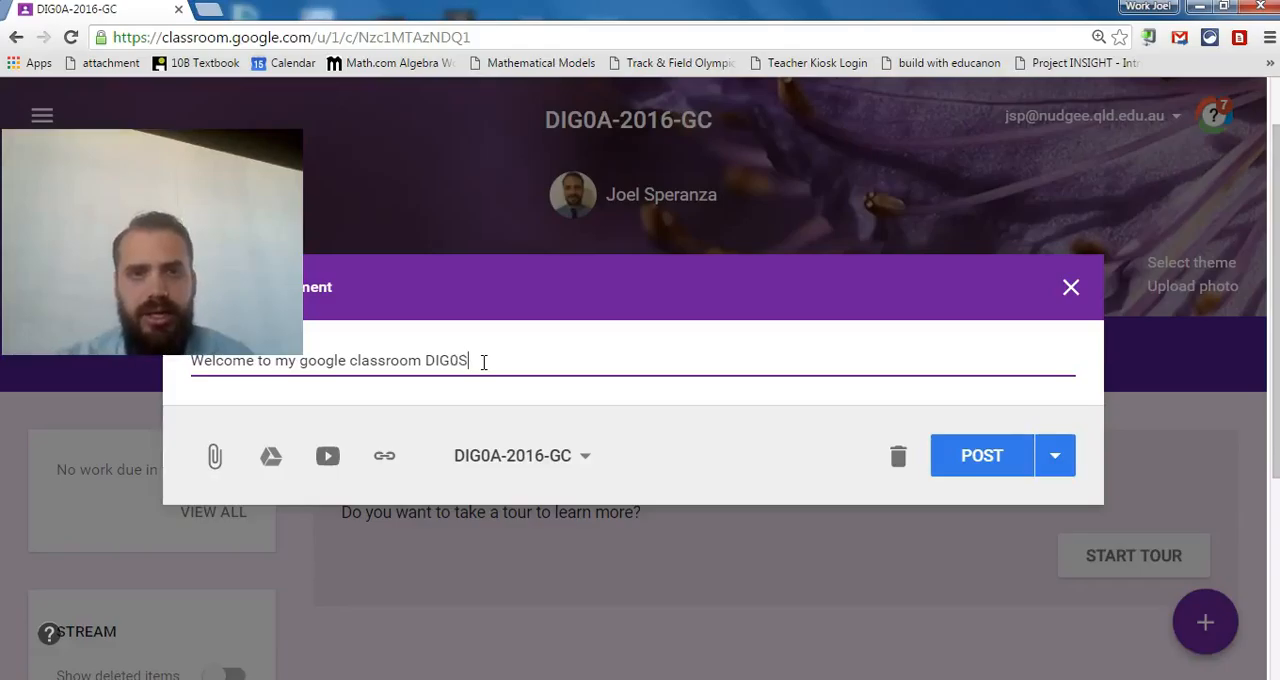
{"action": "key", "text": "BackSpace"}
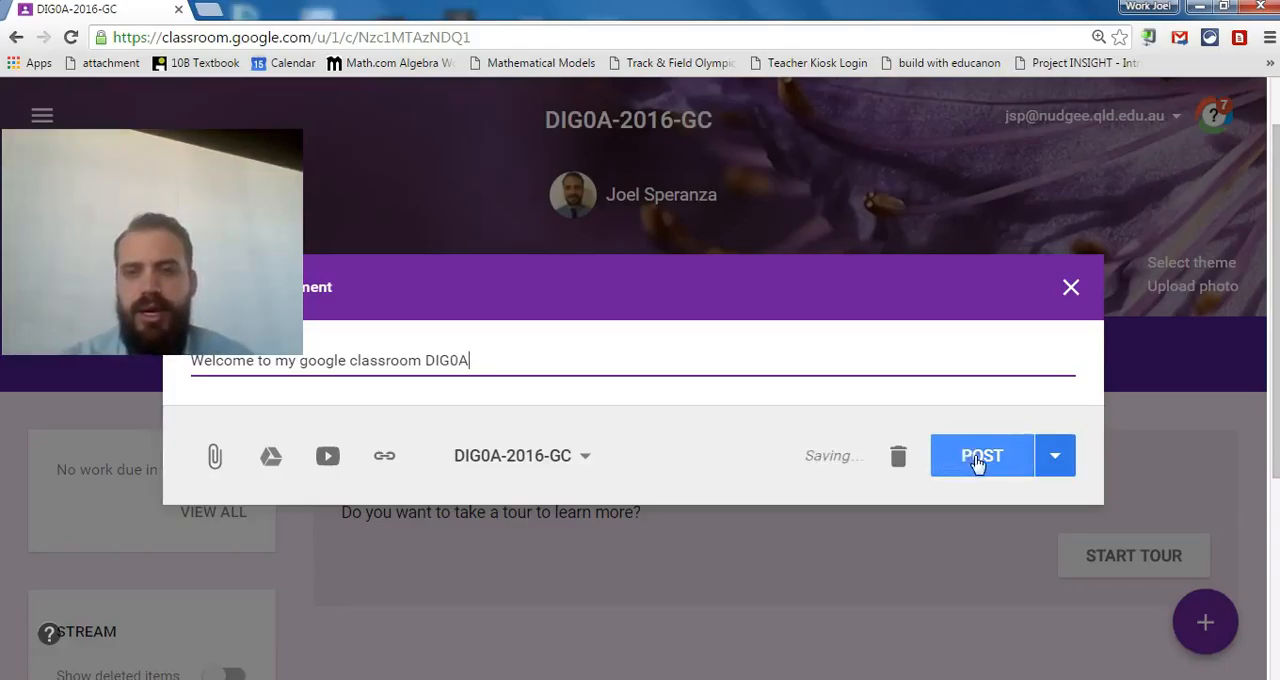
{"action": "left_click", "coordinate": [1045, 460]}
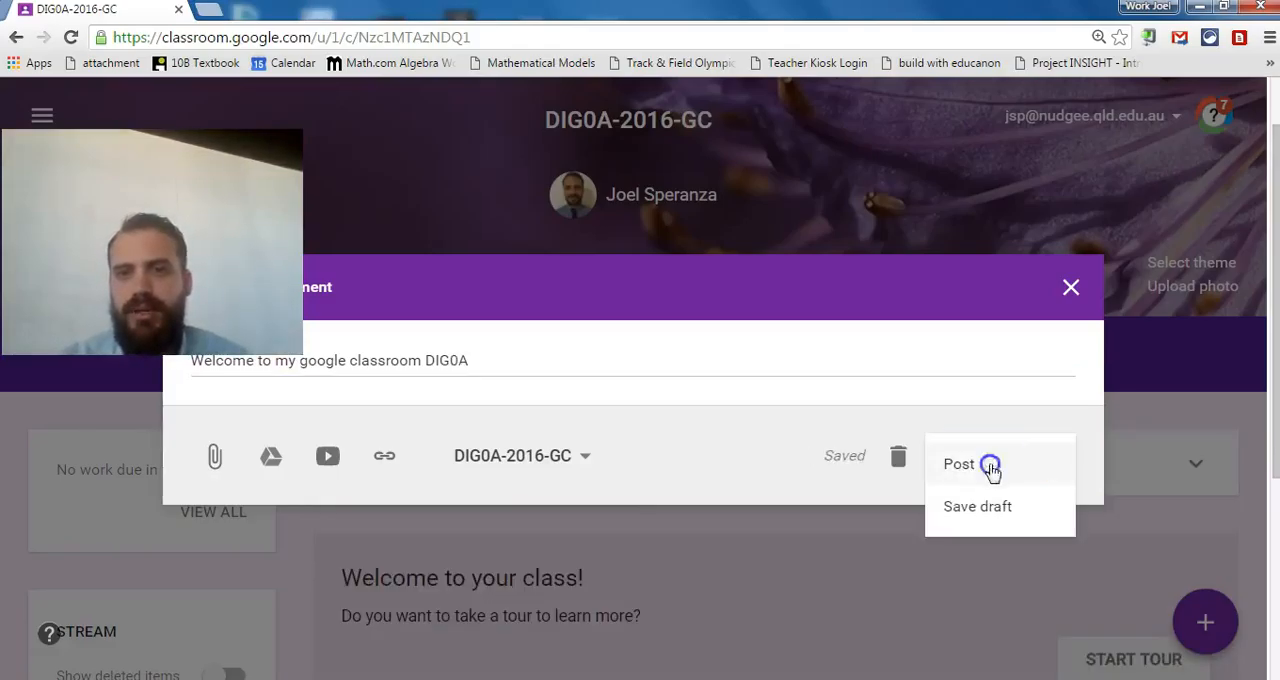
{"action": "left_click", "coordinate": [988, 466]}
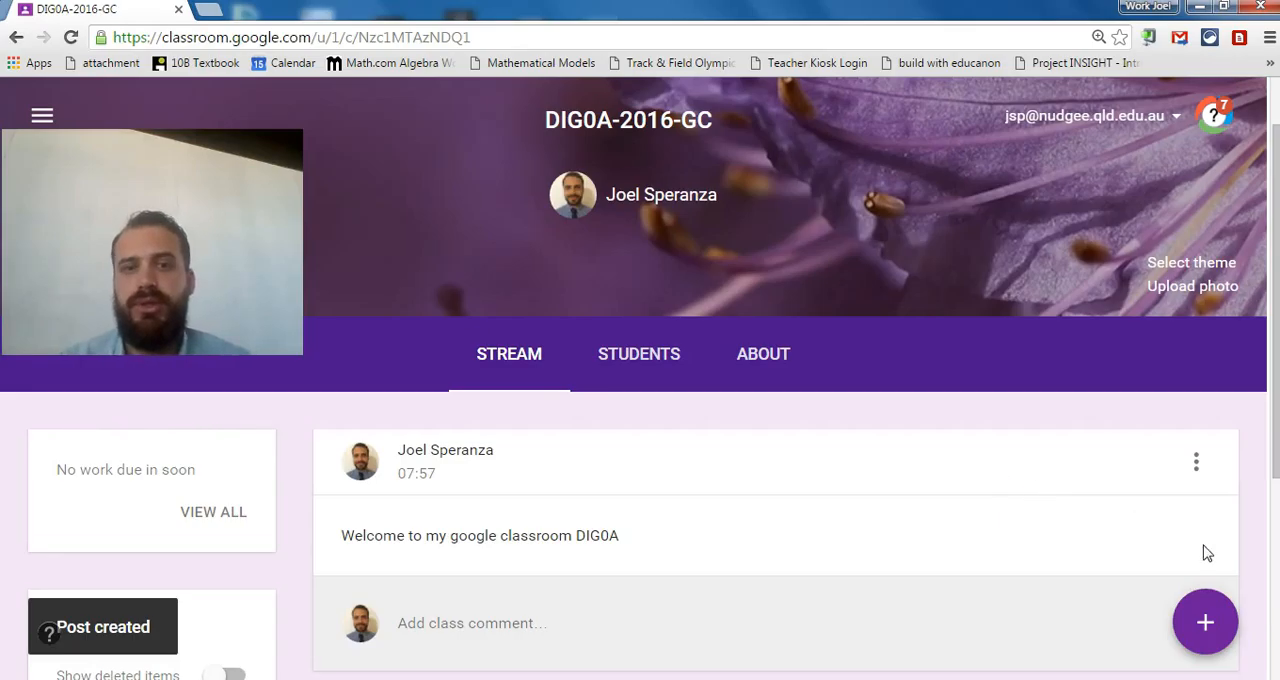
Ask the class the question "In 50 words, just tell me what the homework was all about".
{"action": "left_click_drag", "start_coordinate": [1271, 400], "coordinate": [1277, 436]}
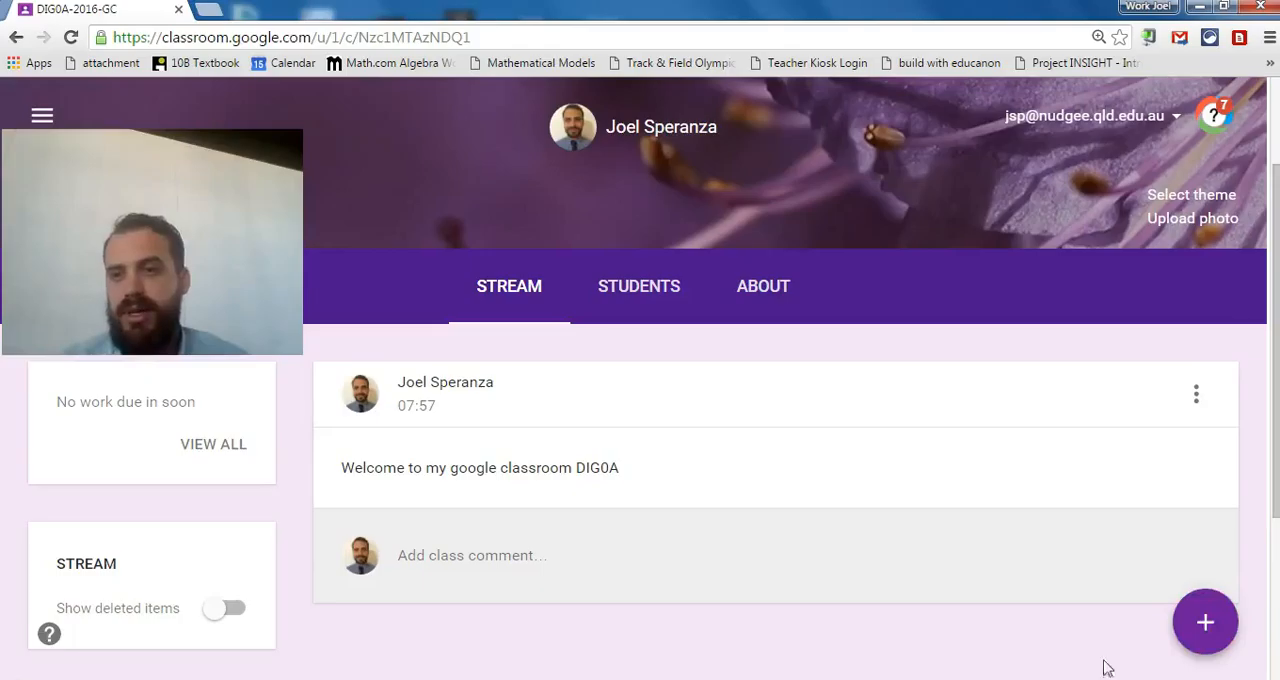
{"action": "mouse_move", "coordinate": [1211, 620]}
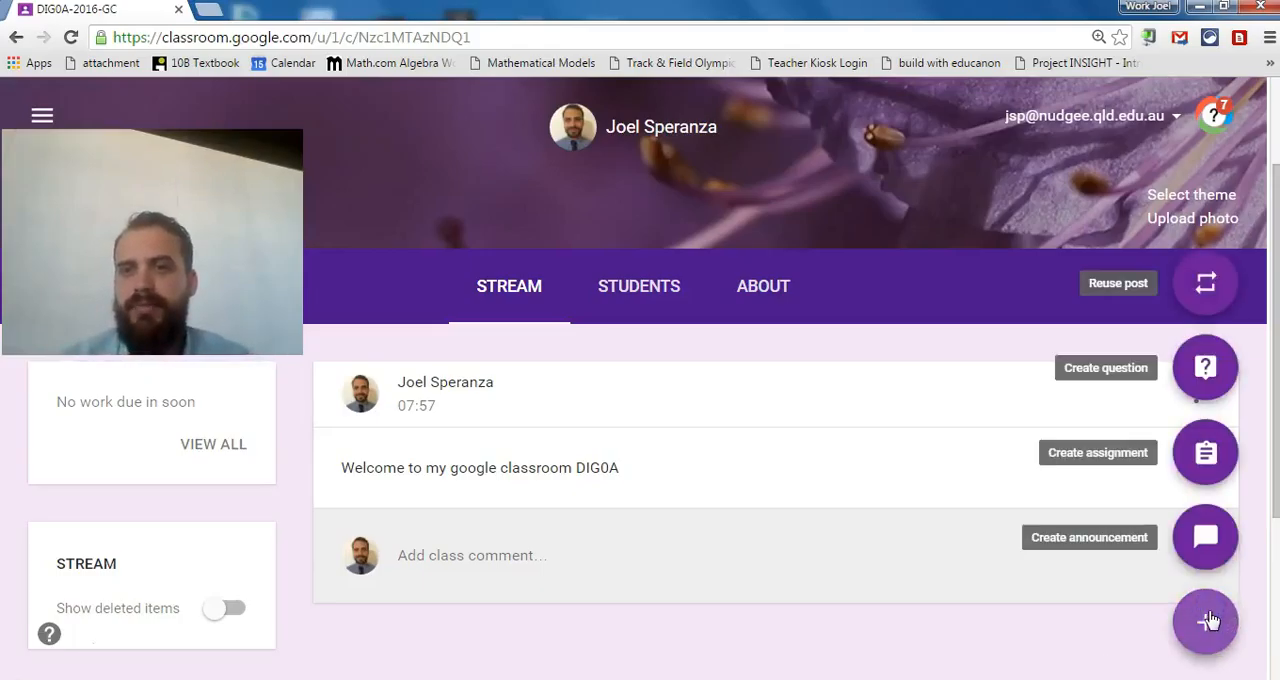
{"action": "left_click", "coordinate": [1210, 368]}
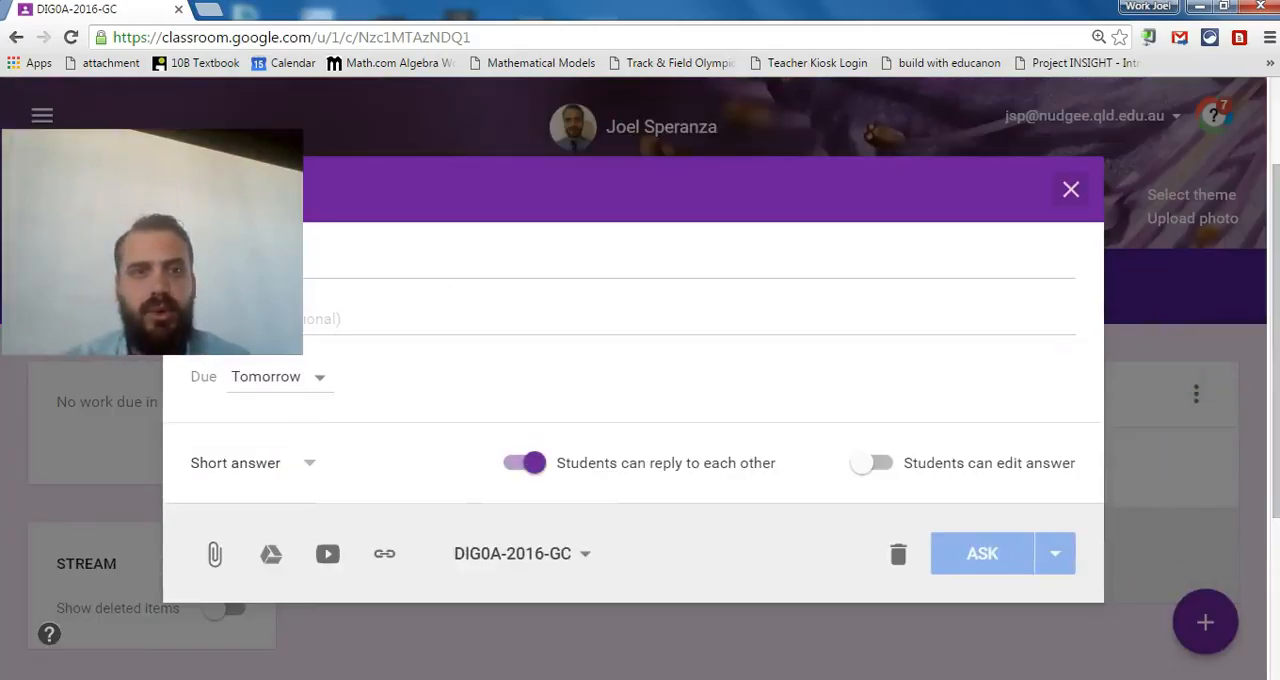
{"action": "left_click", "coordinate": [352, 257]}
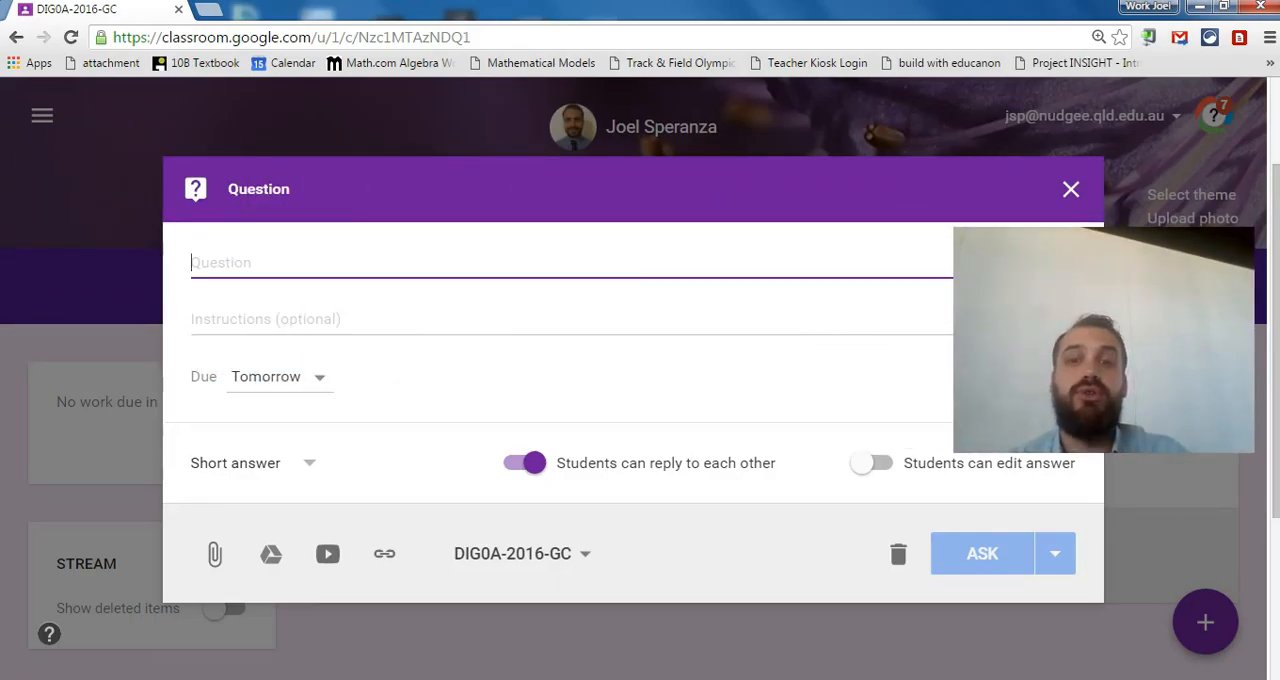
{"action": "left_click", "coordinate": [433, 264]}
{"action": "type", "text": "I"}
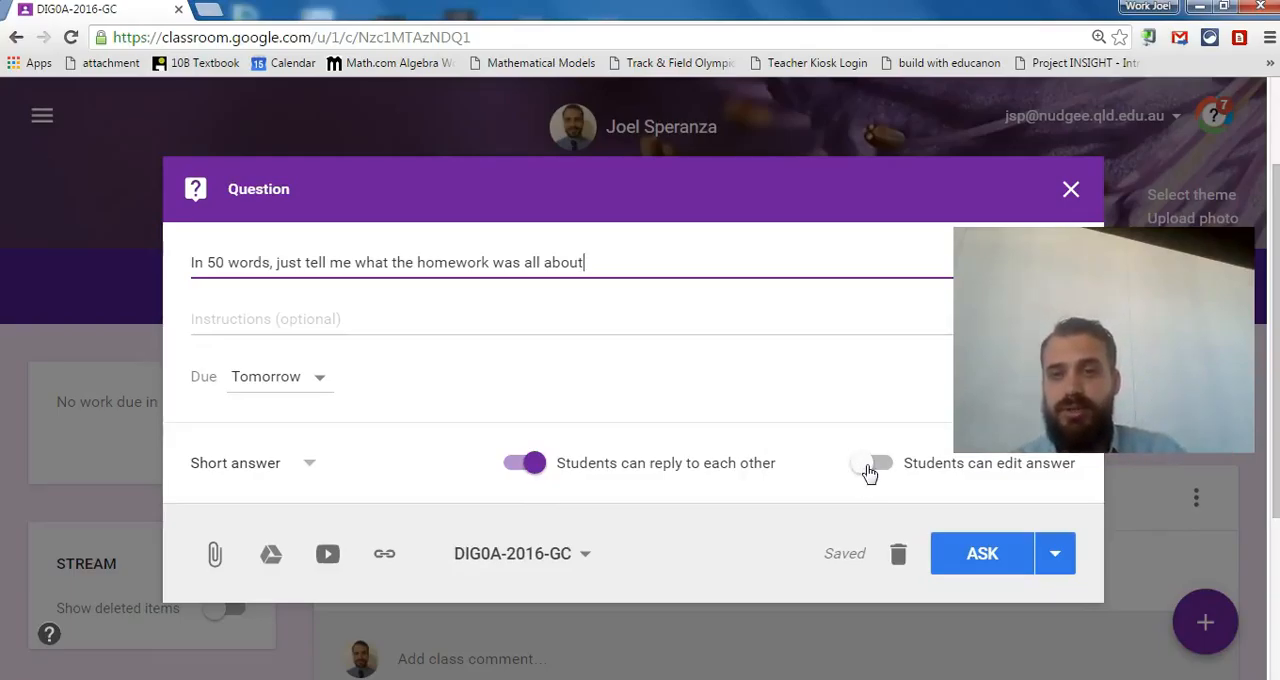
{"action": "left_click", "coordinate": [1052, 560]}
{"action": "left_click", "coordinate": [983, 566]}
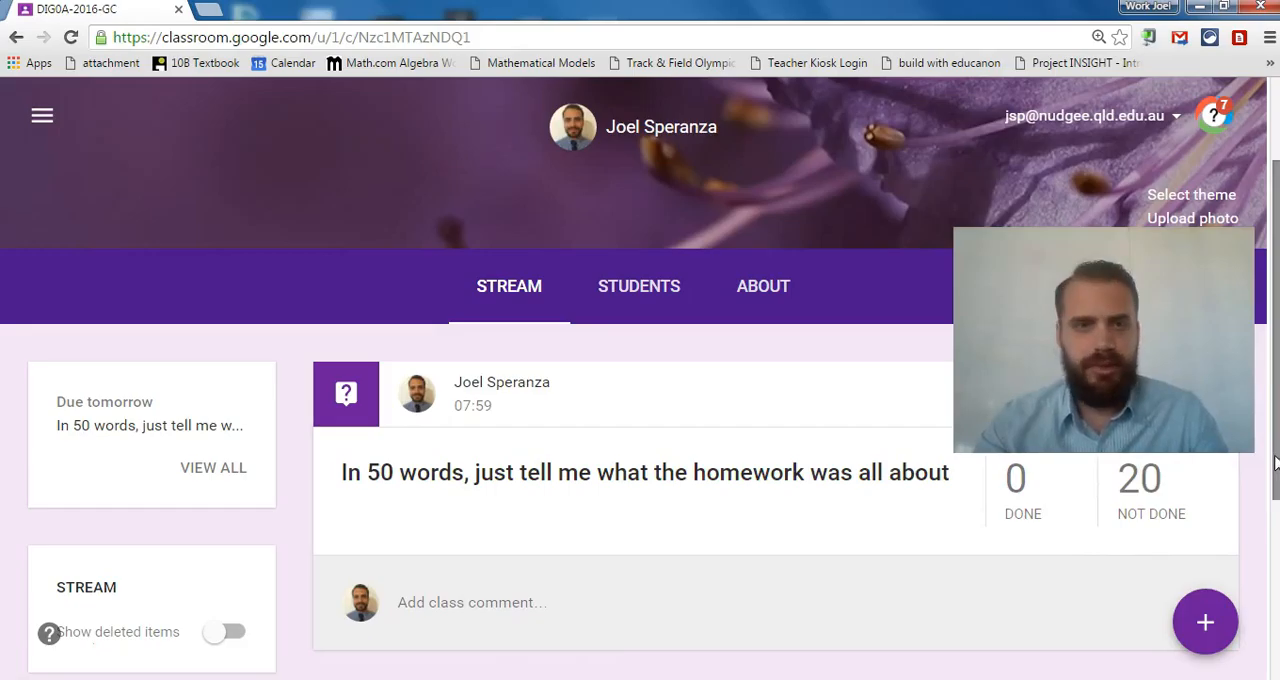
View the students' answers page of the posted homework question.
{"action": "mouse_move", "coordinate": [1216, 628]}
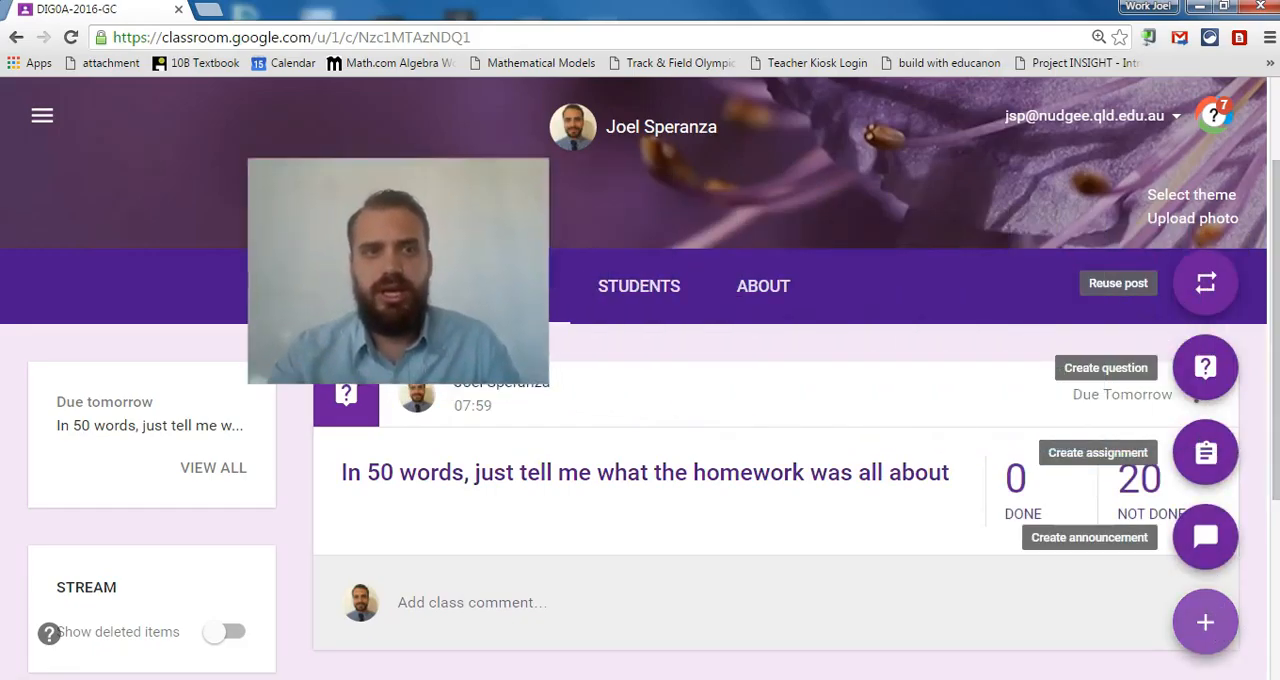
{"action": "left_click", "coordinate": [650, 473]}
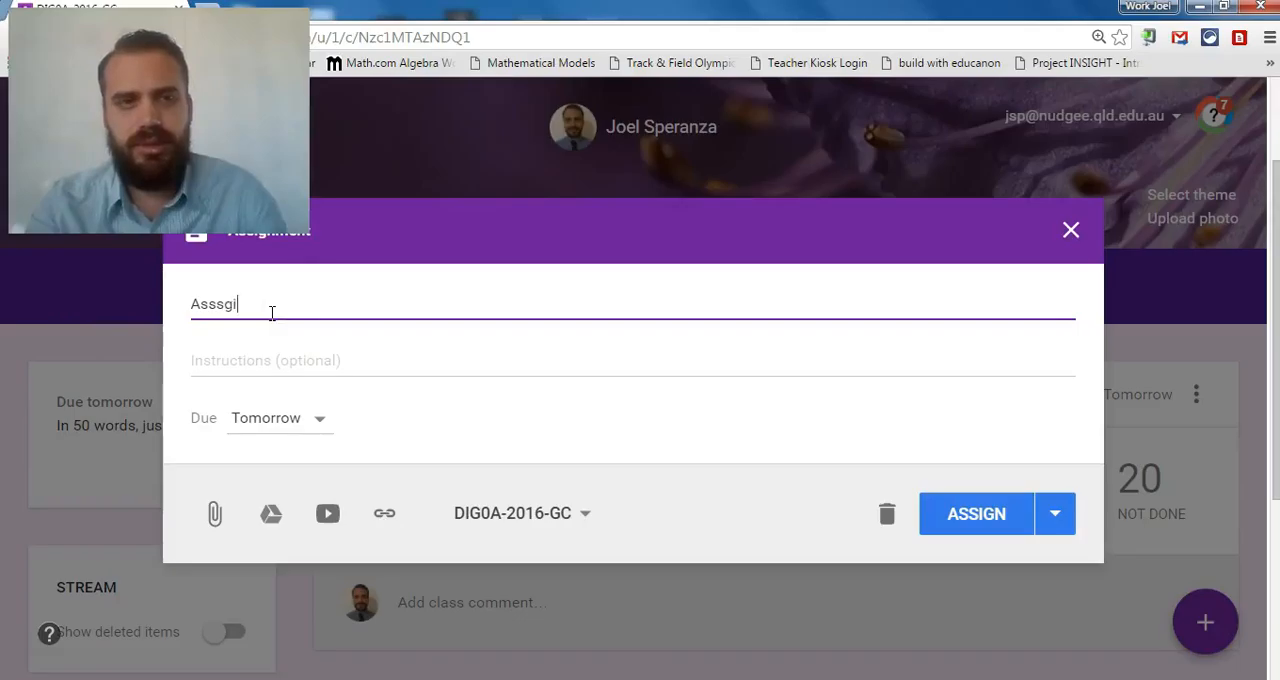
Title the new assignment for the DIG0A-2016-GC class "Assignment 1".
{"action": "type", "text": "n"}
{"action": "key", "text": "BackSpace"}
{"action": "key", "text": "BackSpace"}
{"action": "key", "text": "BackSpace"}
{"action": "key", "text": "BackSpace"}
{"action": "type", "text": "ignment 1"}
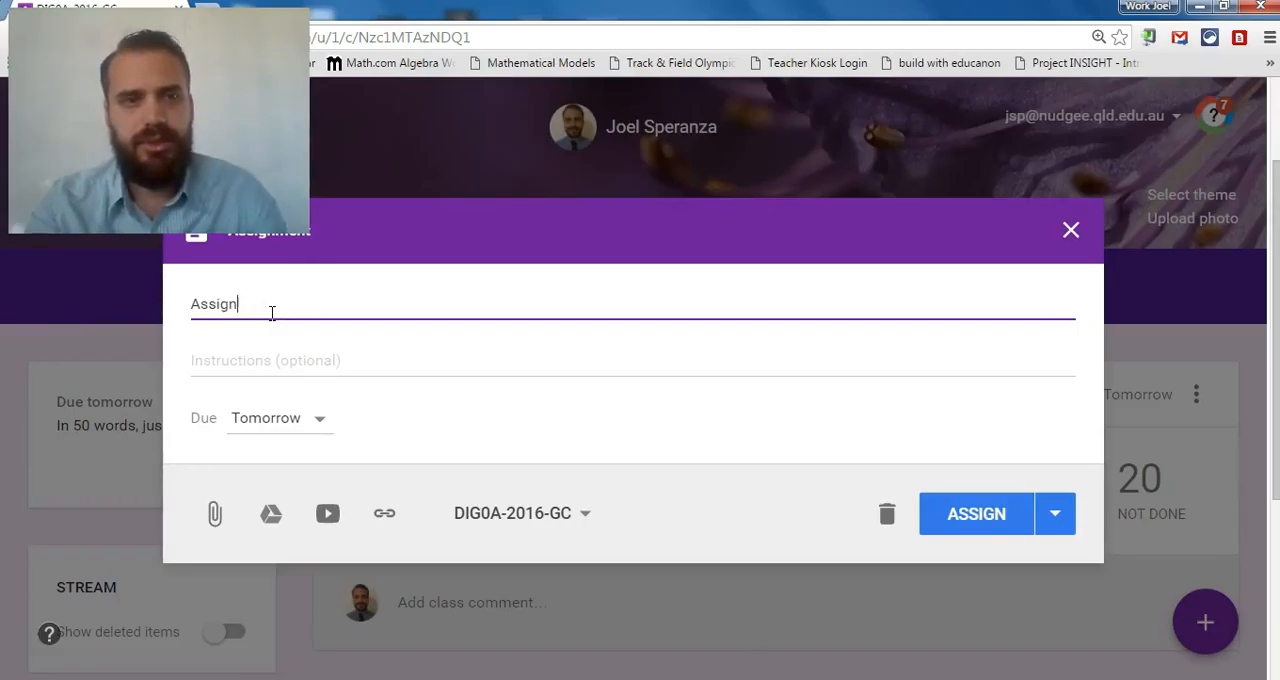
{"action": "left_click", "coordinate": [280, 357]}
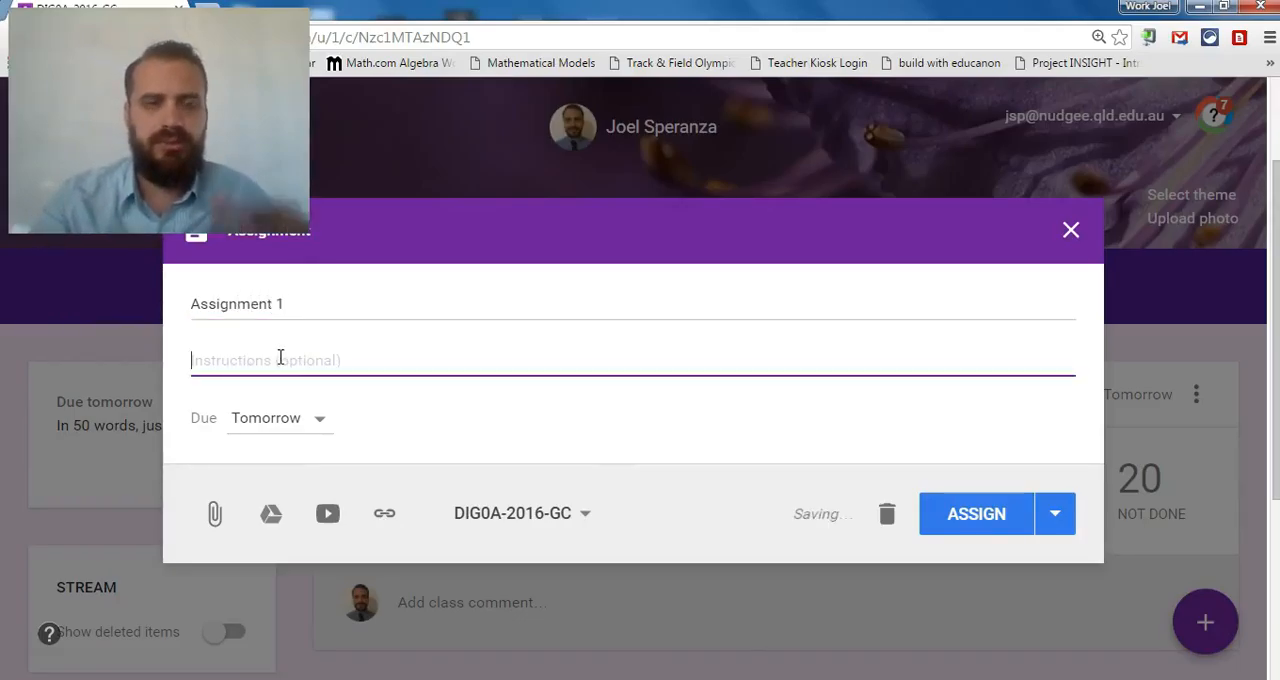
Set the assignment's due date to 29 April 2016.
{"action": "left_click", "coordinate": [319, 424]}
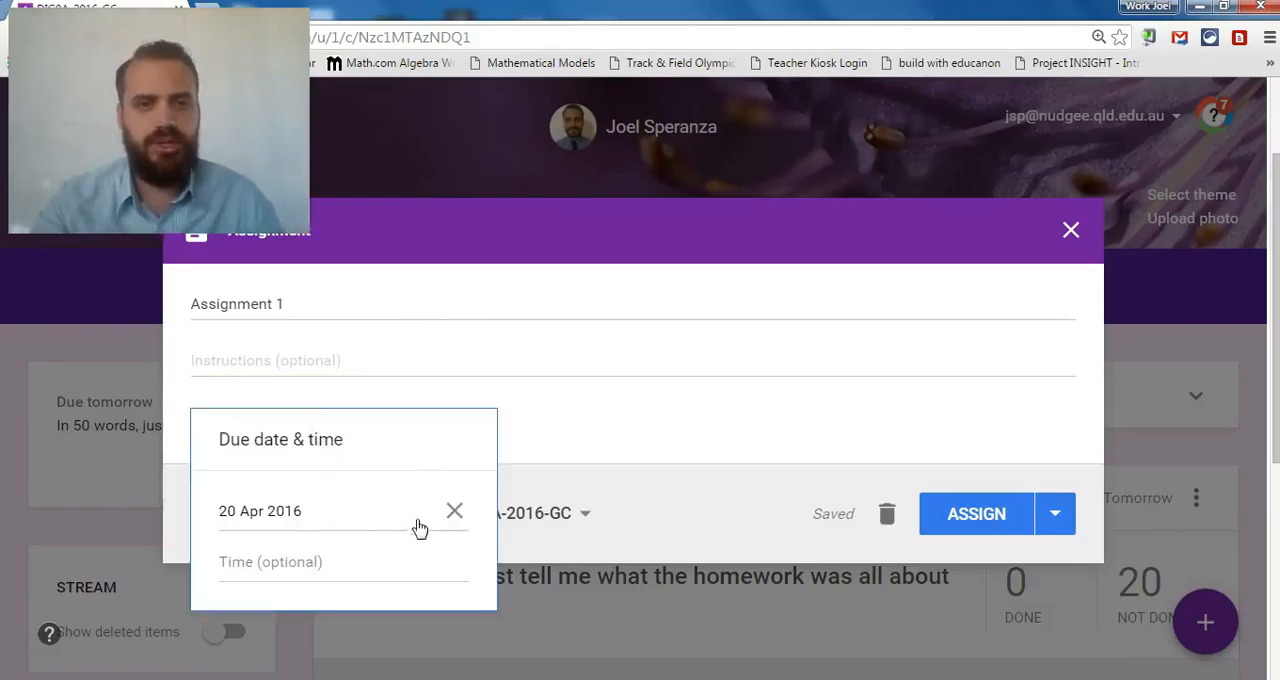
{"action": "left_click", "coordinate": [295, 529]}
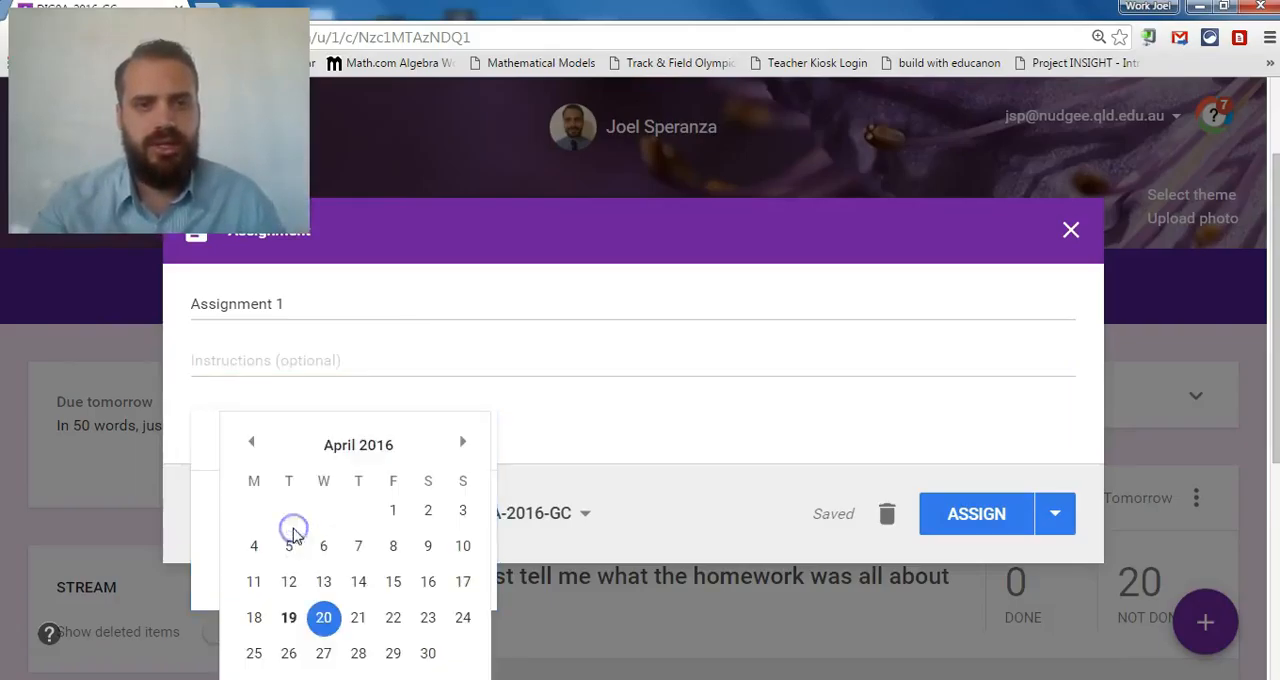
{"action": "left_click", "coordinate": [393, 653]}
{"action": "left_click", "coordinate": [616, 447]}
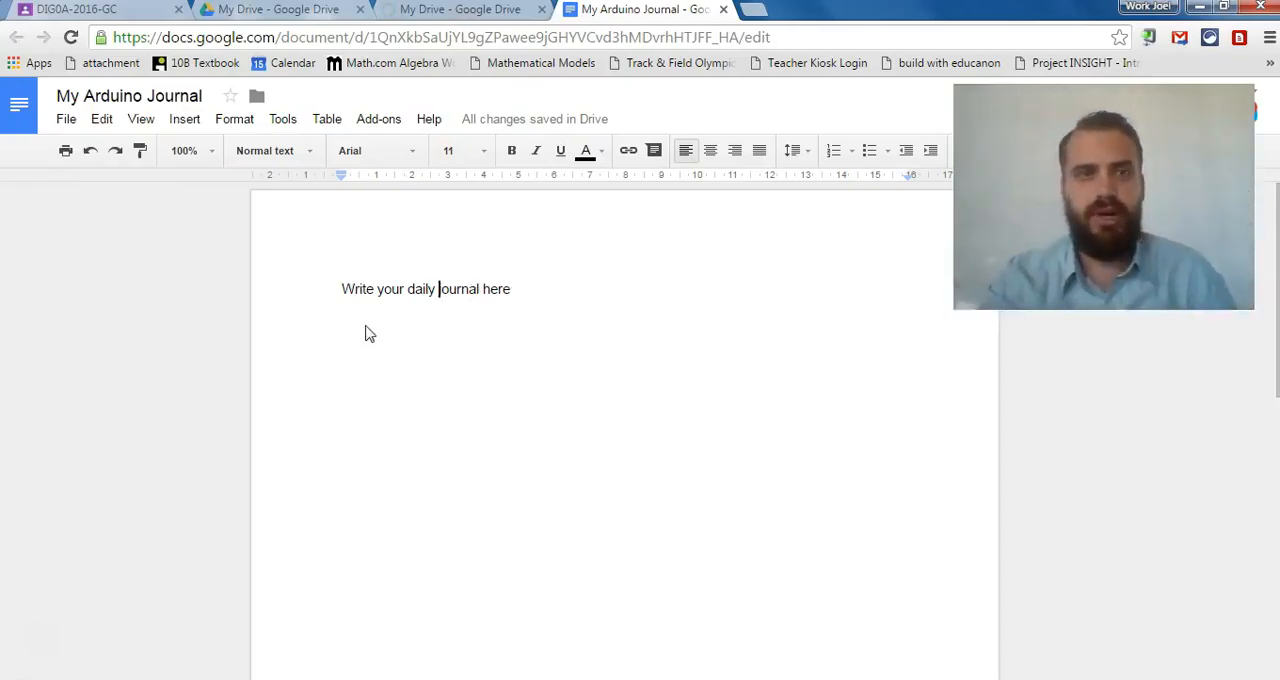
Return to the assignment draft in Google Classroom and attach the "My Arduino Journal" document from Google Drive.
{"action": "left_click", "coordinate": [84, 10]}
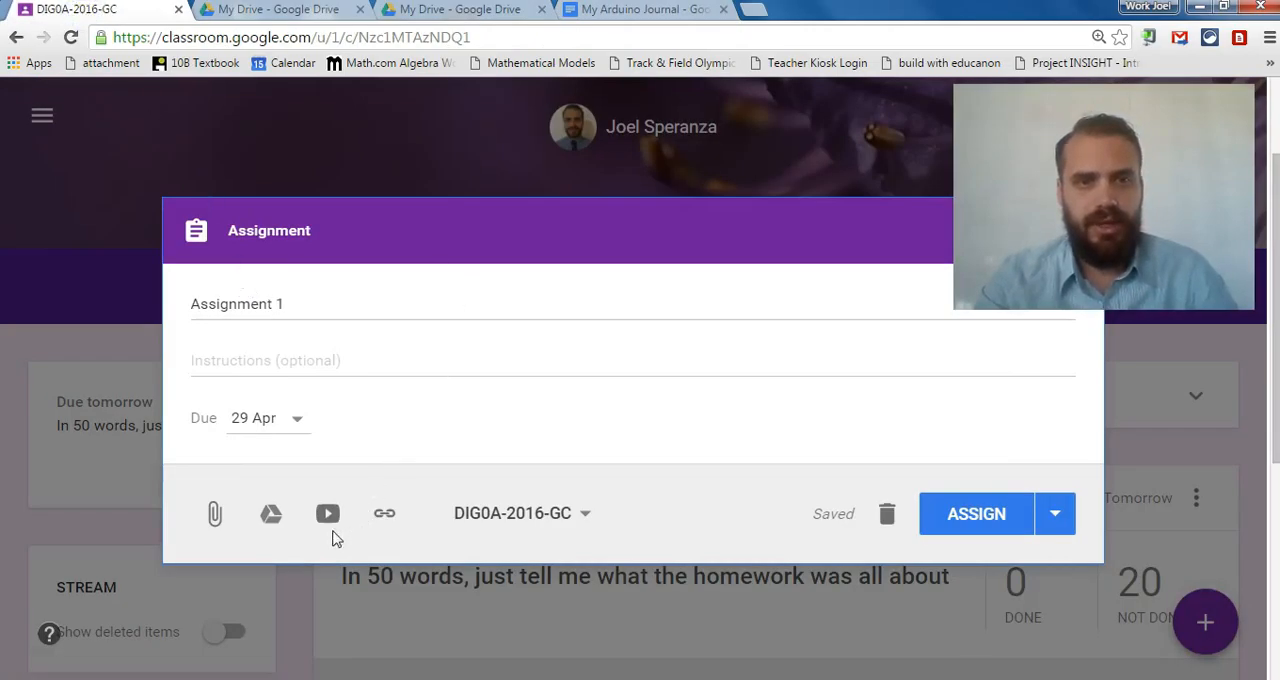
{"action": "left_click", "coordinate": [271, 516]}
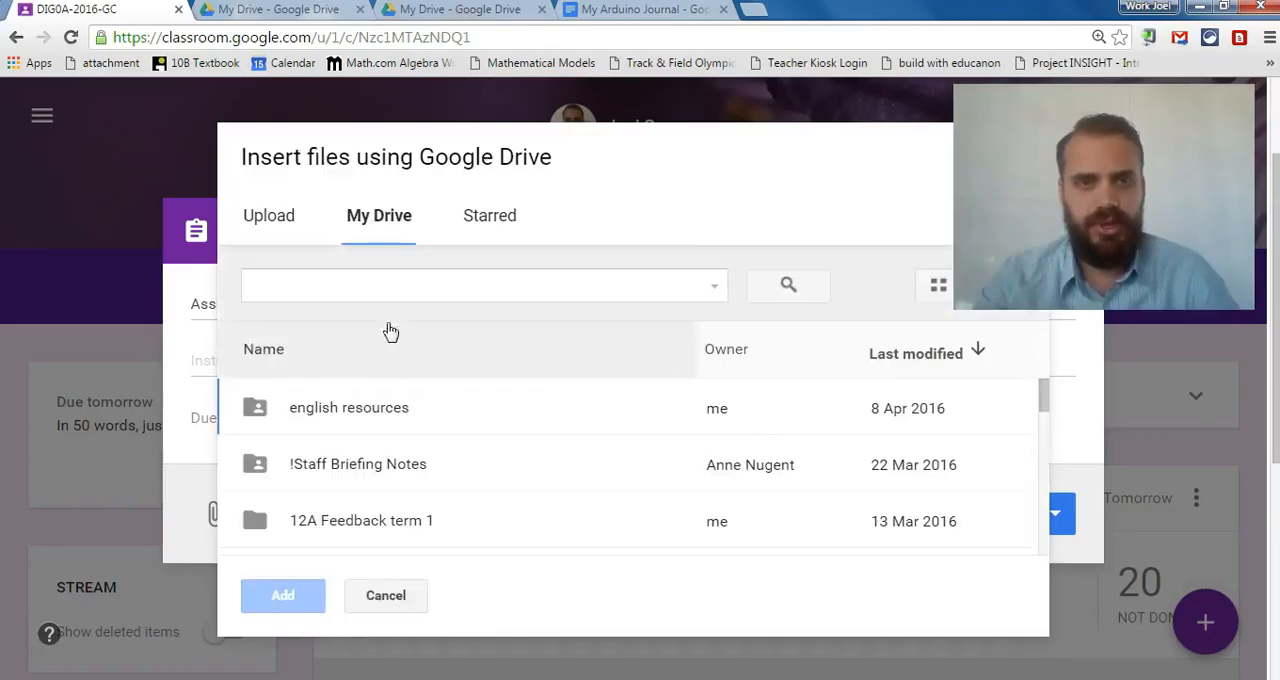
{"action": "left_click", "coordinate": [348, 281]}
{"action": "type", "text": "my arduin"}
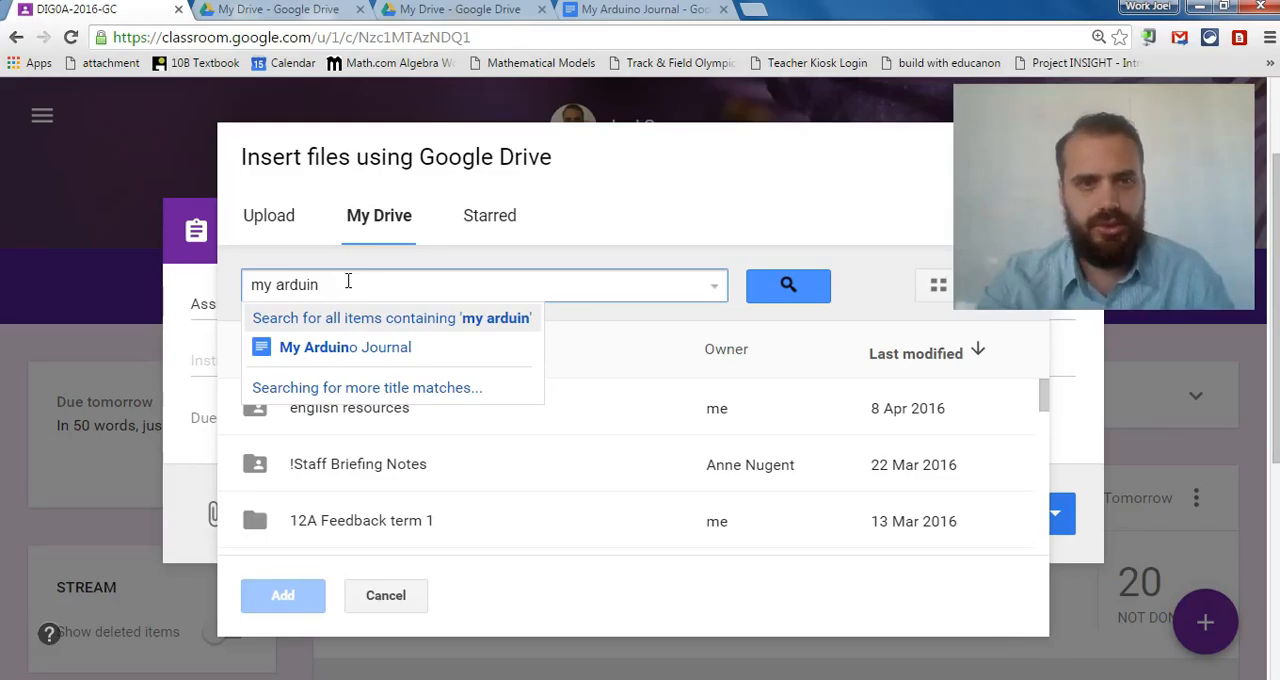
{"action": "left_click", "coordinate": [352, 349]}
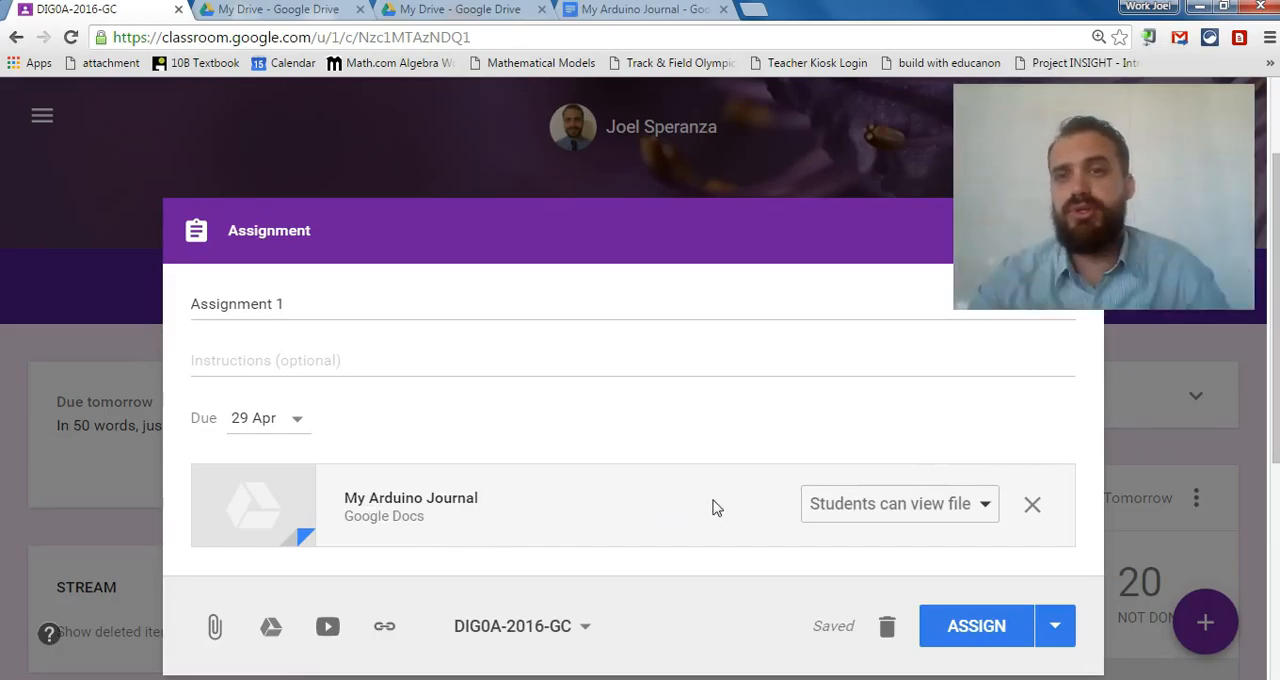
Set the attached document to make a copy for each student and assign Assignment 1 to the class.
{"action": "left_click", "coordinate": [980, 508]}
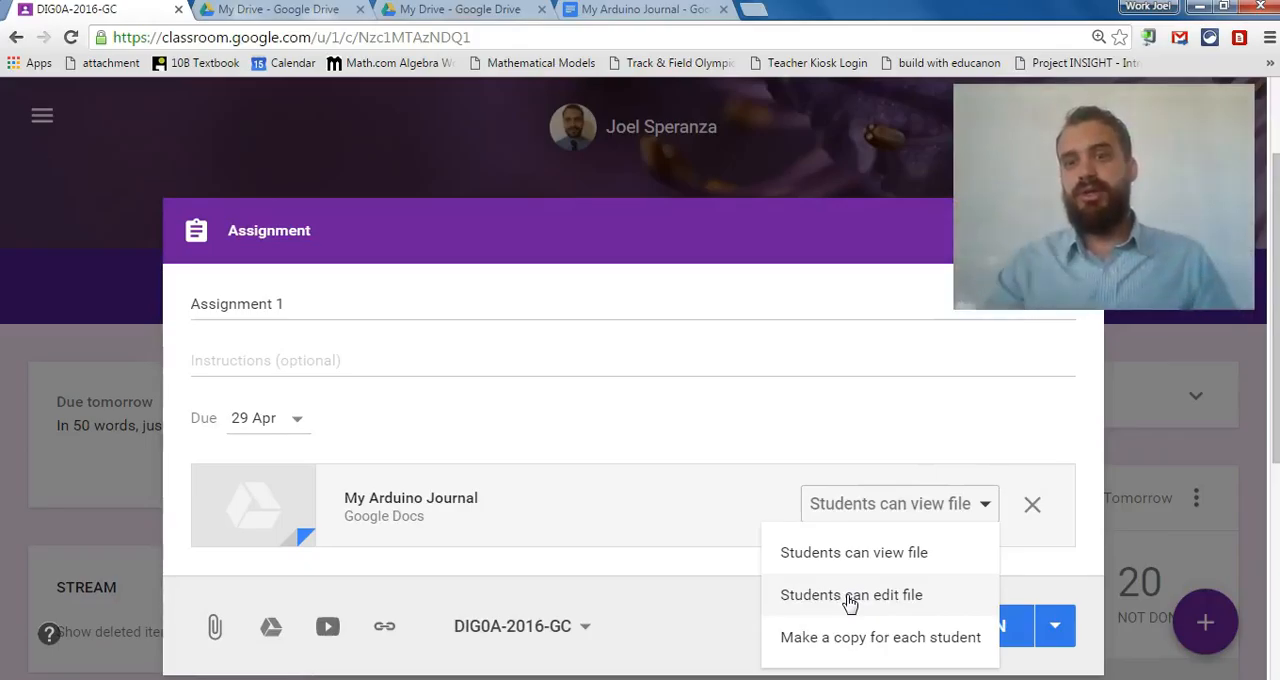
{"action": "left_click", "coordinate": [860, 645]}
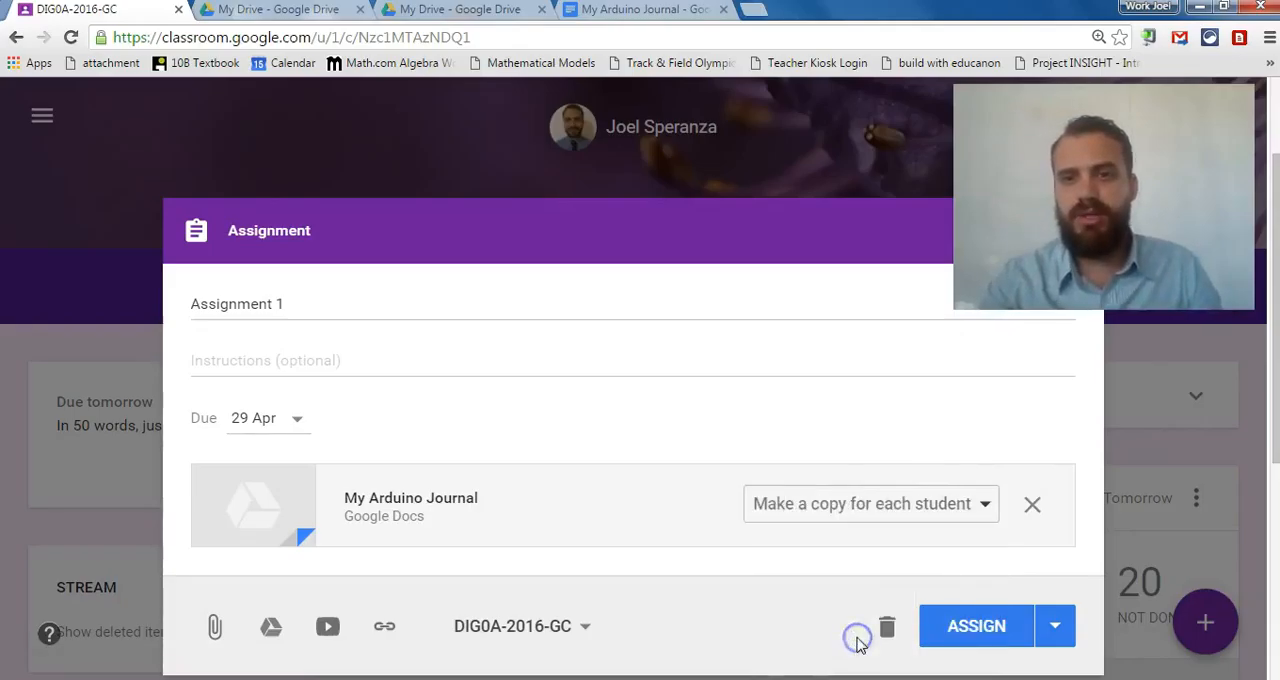
{"action": "left_click", "coordinate": [970, 626]}
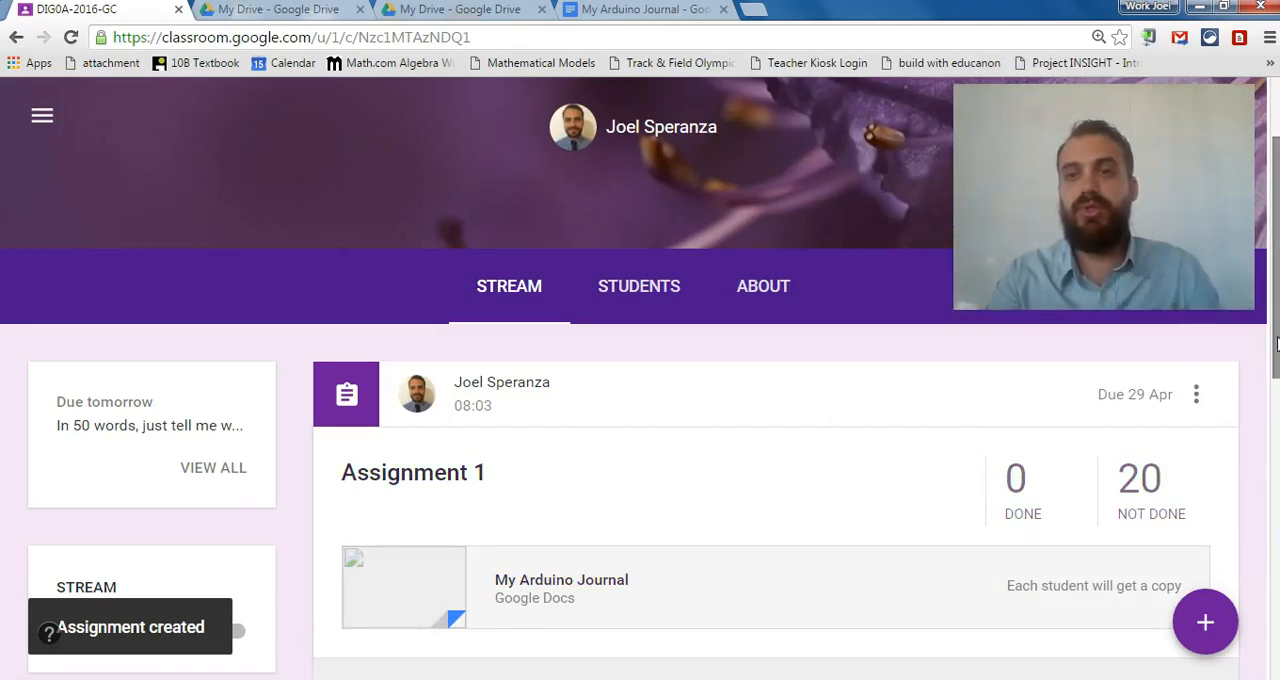
Look through the students who have not done Assignment 1 and open the assignment's Drive folder.
{"action": "left_click_drag", "start_coordinate": [1276, 343], "coordinate": [1276, 392]}
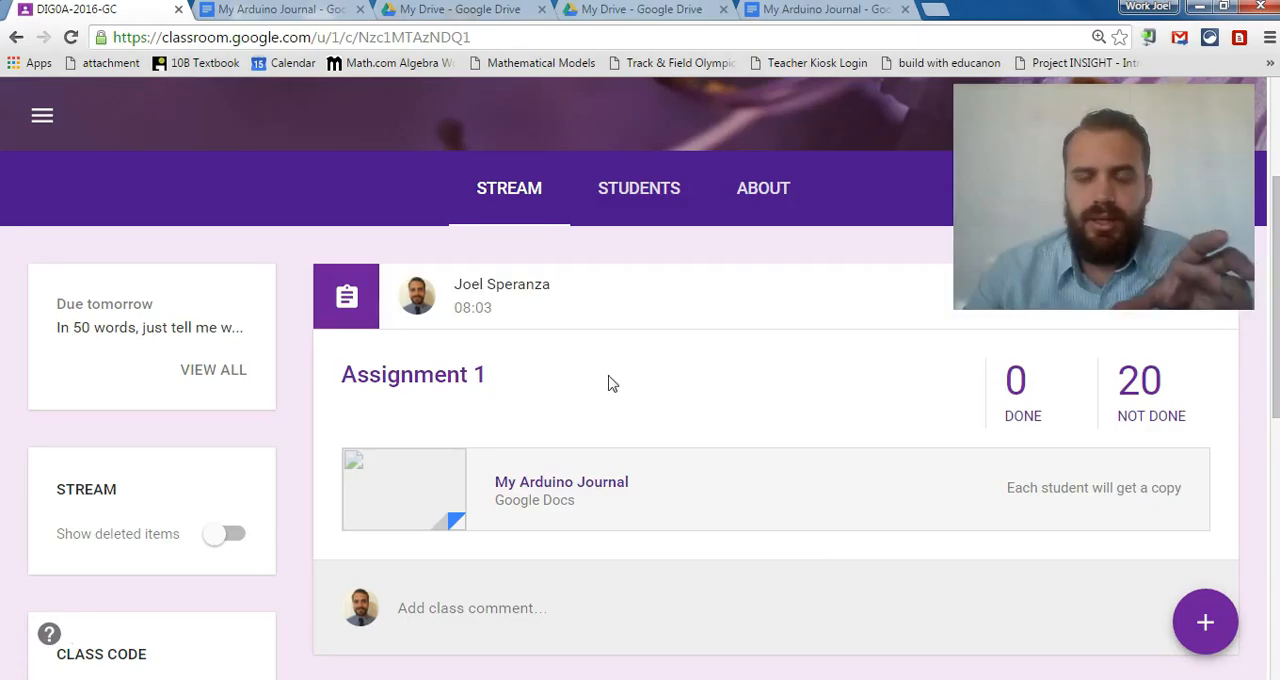
{"action": "left_click", "coordinate": [1141, 418]}
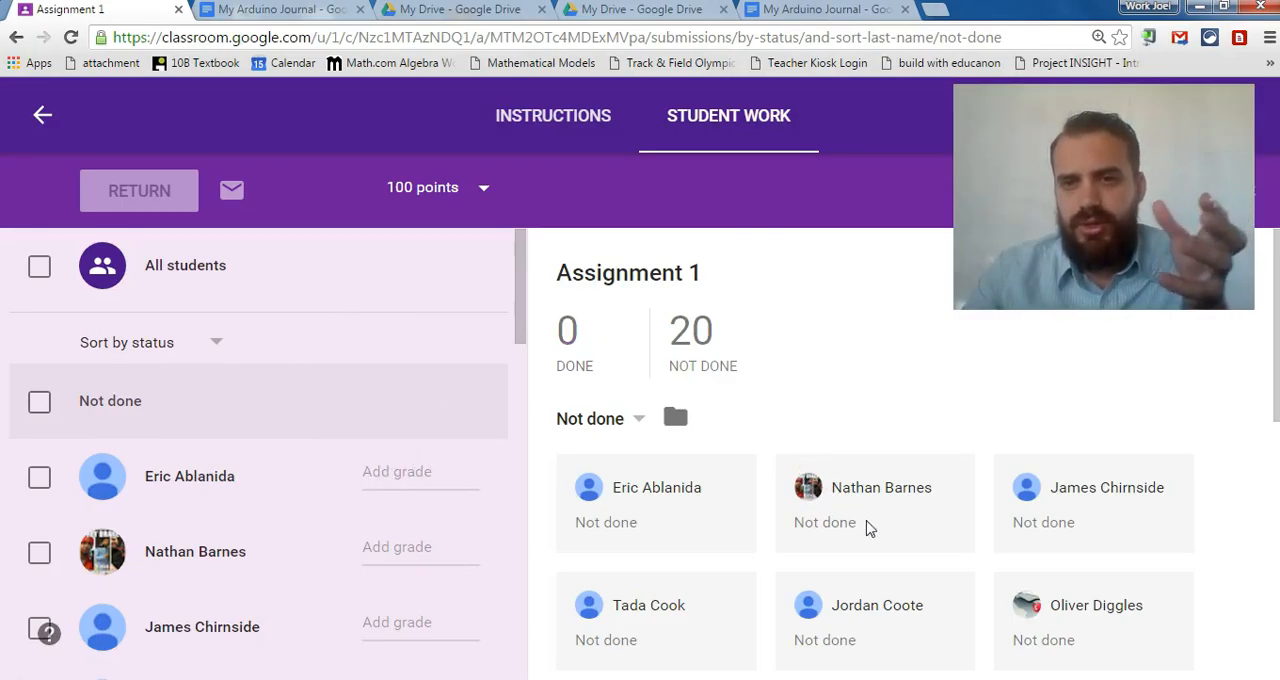
{"action": "scroll", "coordinate": [558, 332], "scroll_direction": "down", "scroll_amount": 2}
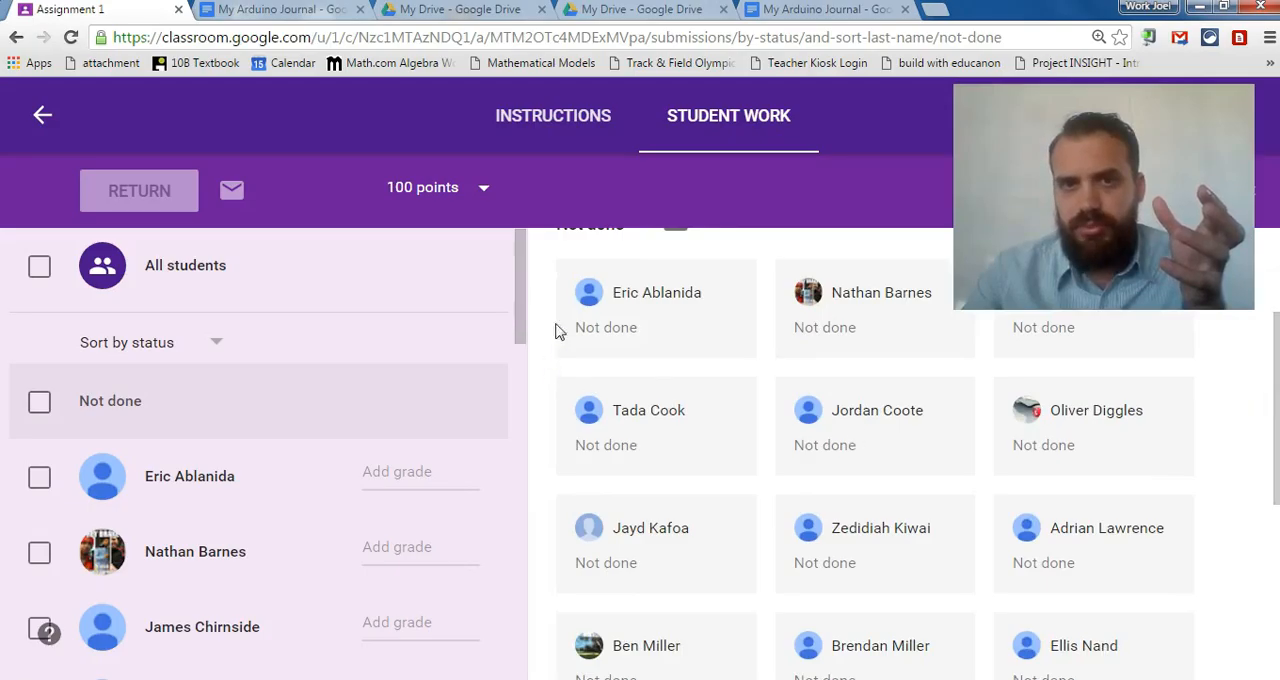
{"action": "left_click_drag", "start_coordinate": [1274, 425], "coordinate": [1272, 347]}
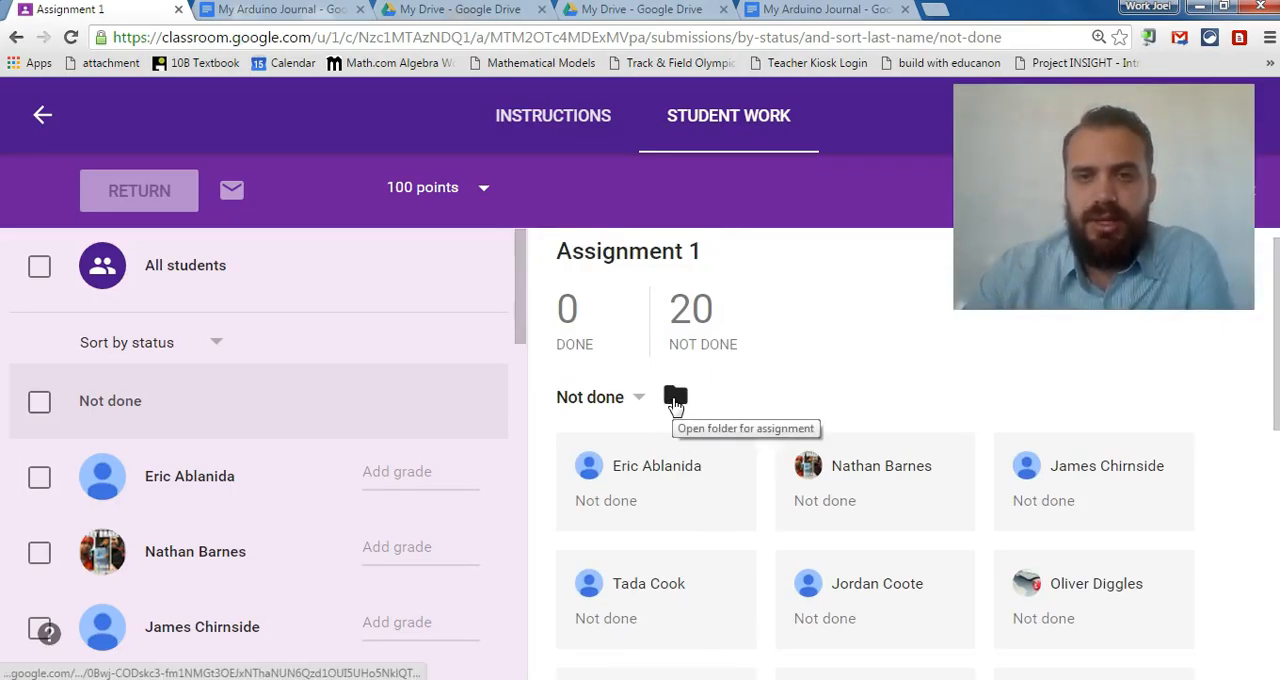
{"action": "left_click", "coordinate": [675, 398]}
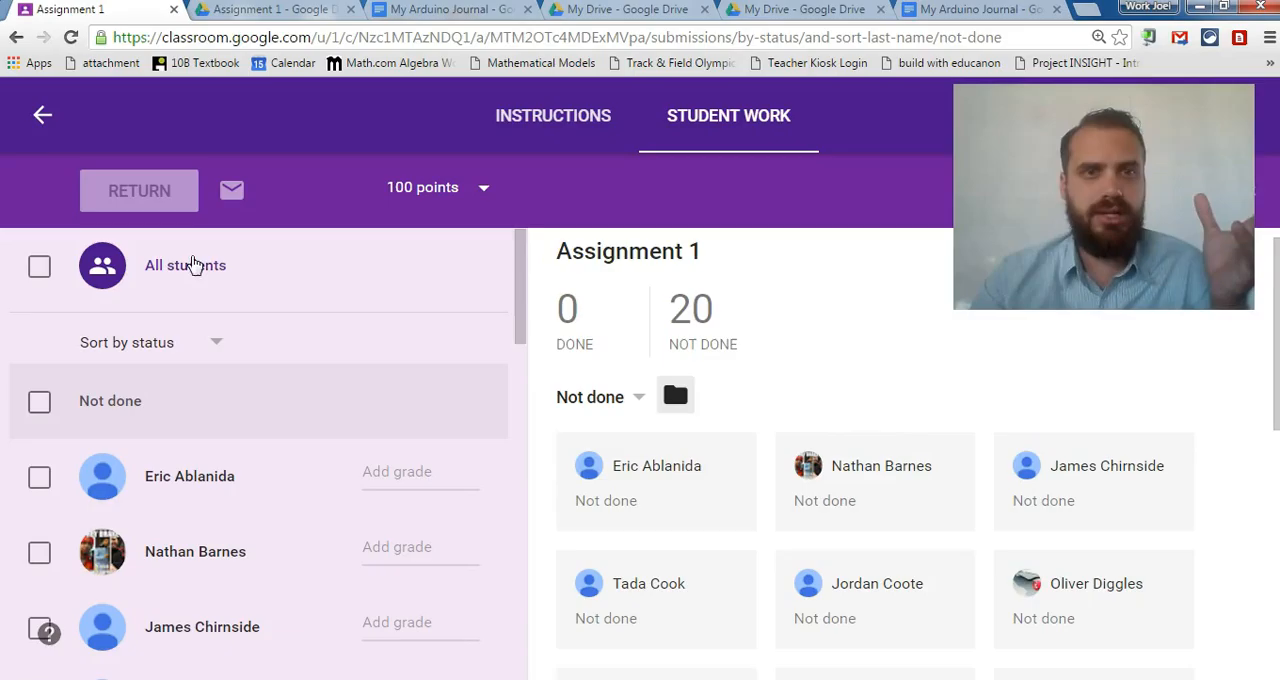
Return to the class stream and look through its assignment, question and announcement posts.
{"action": "left_click", "coordinate": [42, 115]}
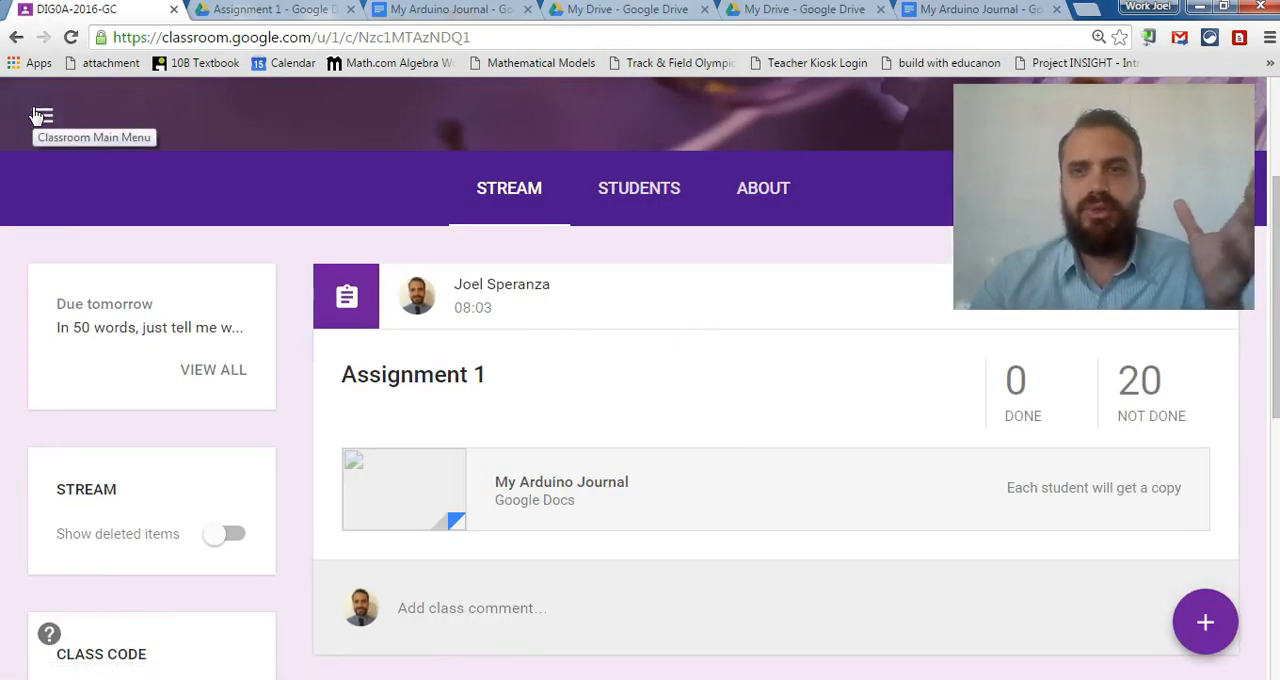
{"action": "left_click", "coordinate": [503, 194]}
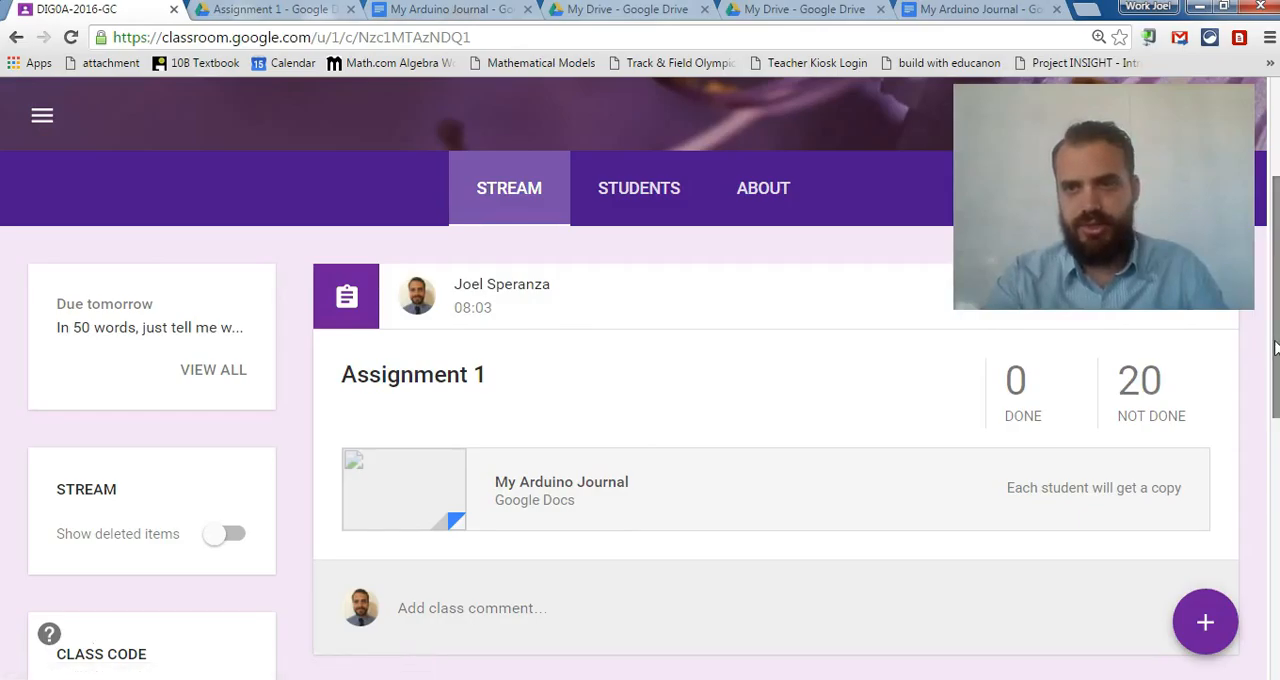
{"action": "scroll", "coordinate": [1275, 347], "scroll_direction": "down", "scroll_amount": 5}
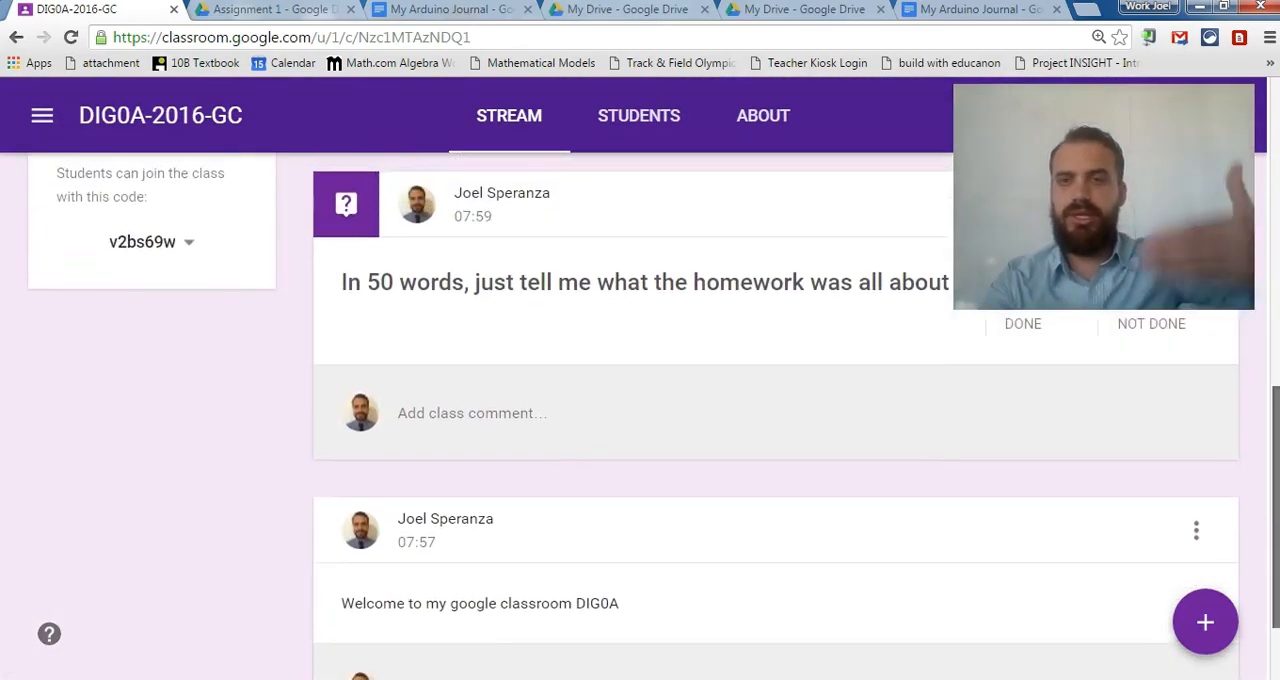
{"action": "scroll", "coordinate": [640, 380], "scroll_direction": "up", "scroll_amount": 8}
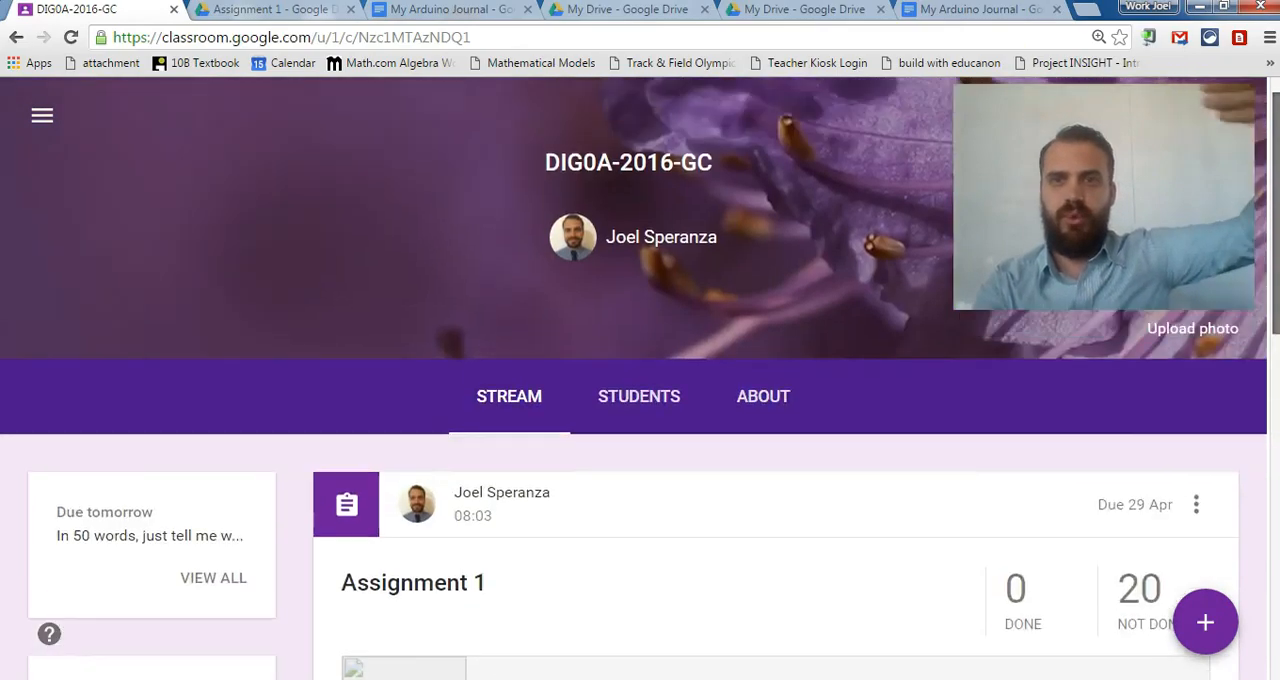
{"action": "scroll", "coordinate": [640, 380], "scroll_direction": "down", "scroll_amount": 4}
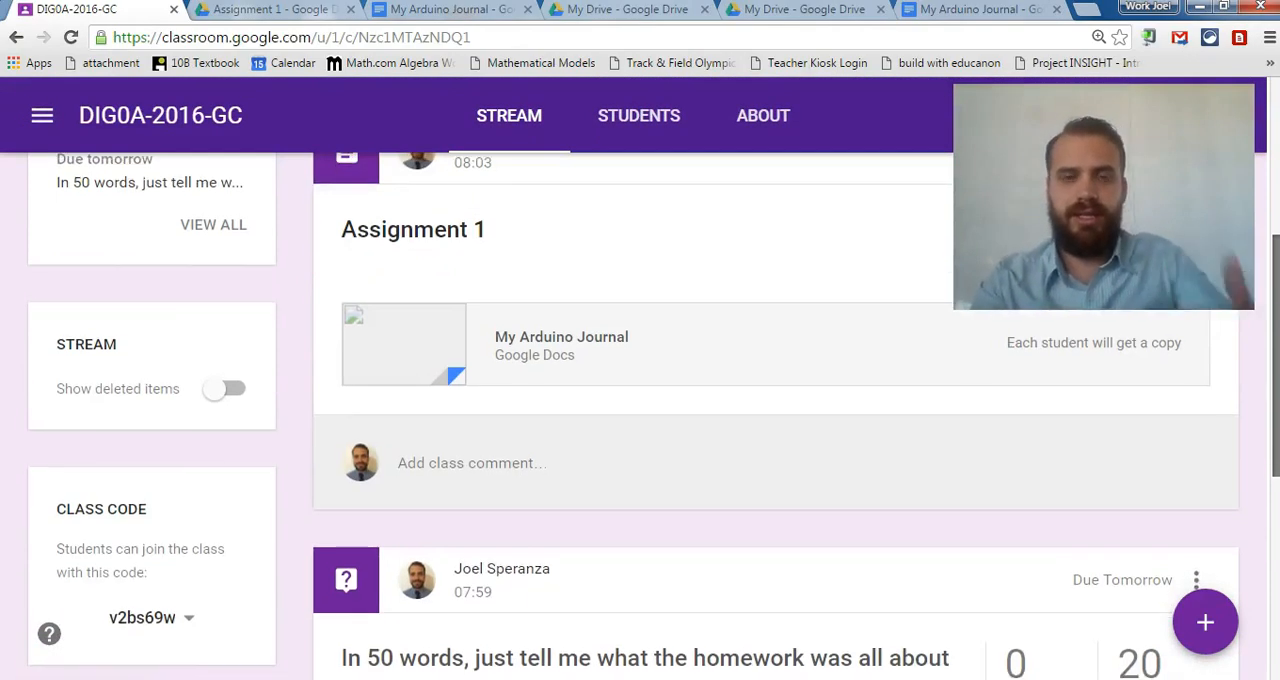
{"action": "scroll", "coordinate": [640, 380], "scroll_direction": "down", "scroll_amount": 1}
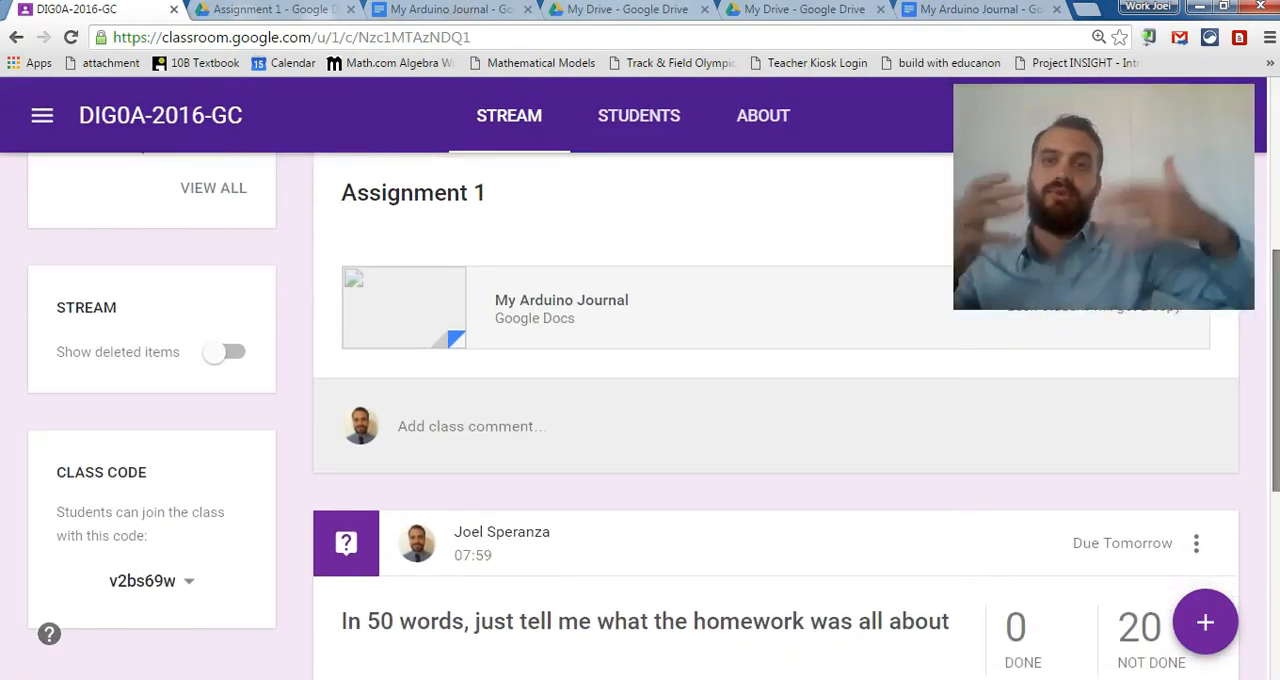